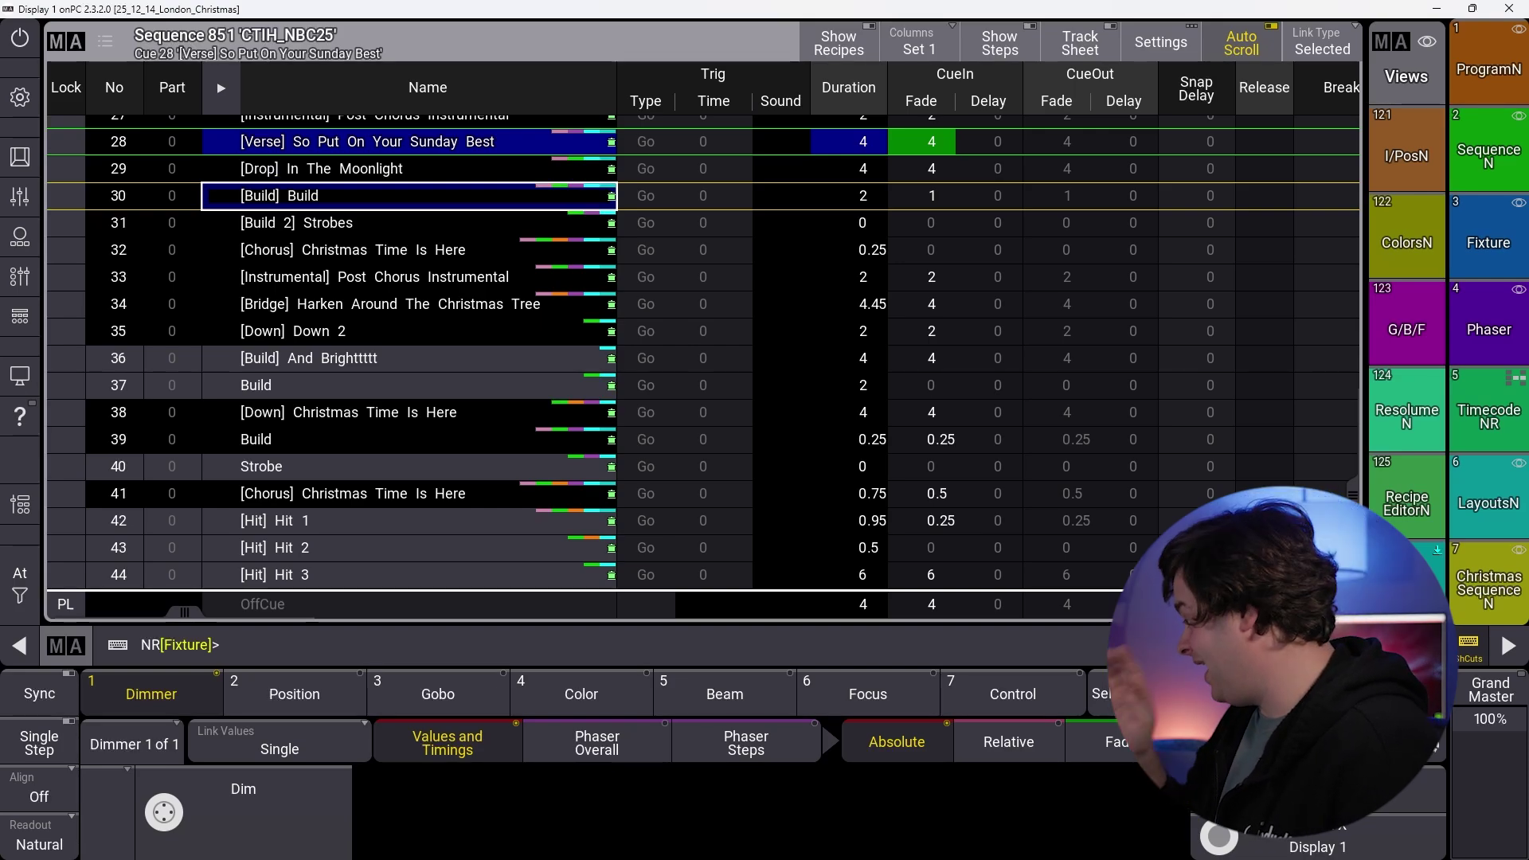
Step: Look through the cue list of sequence 851 and select the duration of cue 25, [HIT] OUT
scroll(702, 367, up, 5)
click(409, 429)
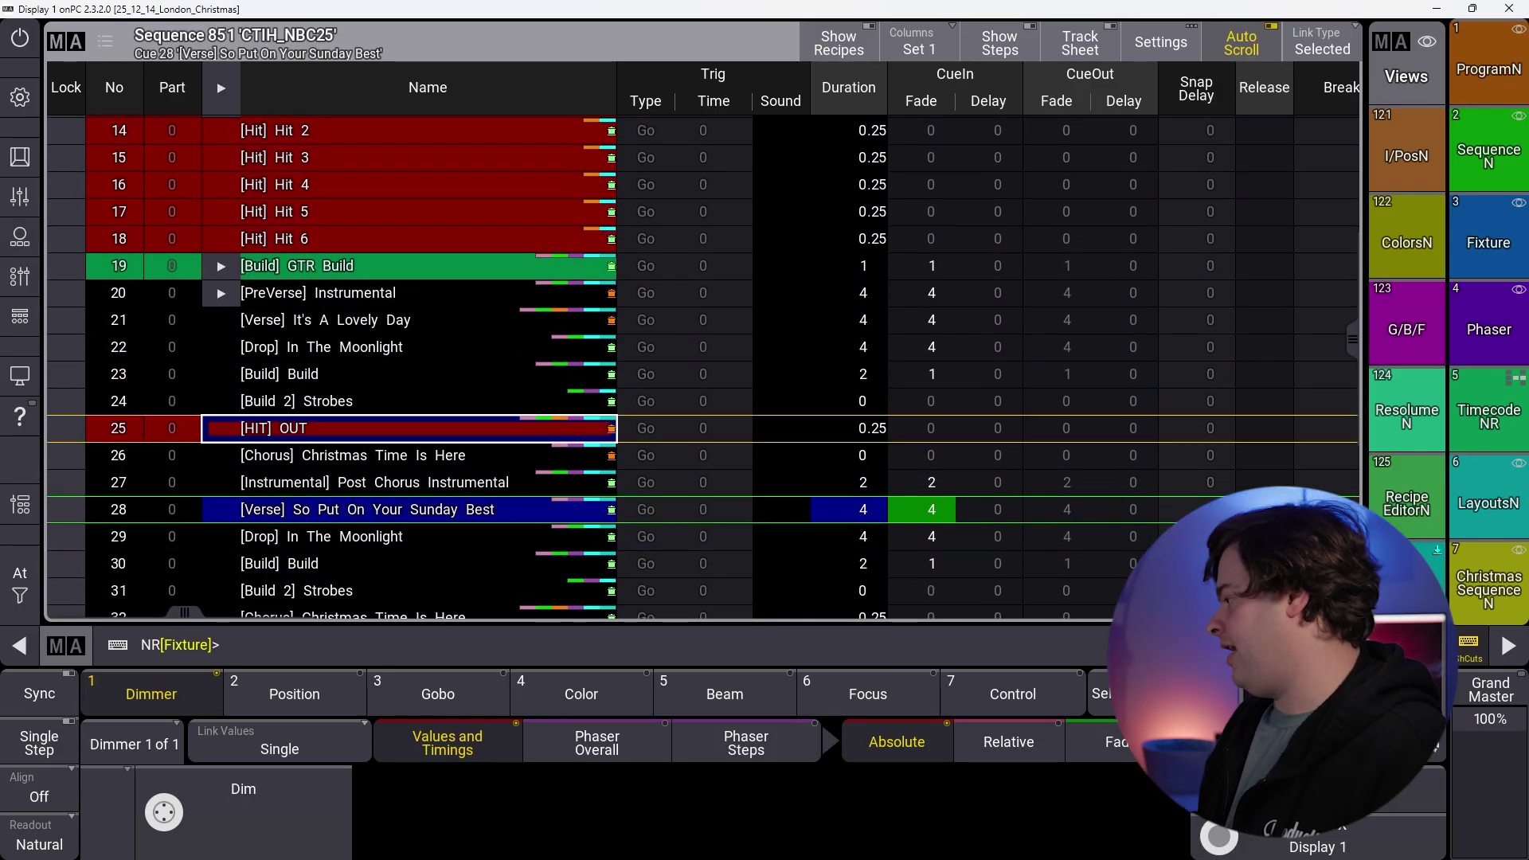
scroll(702, 366, up, 5)
scroll(702, 366, down, 8)
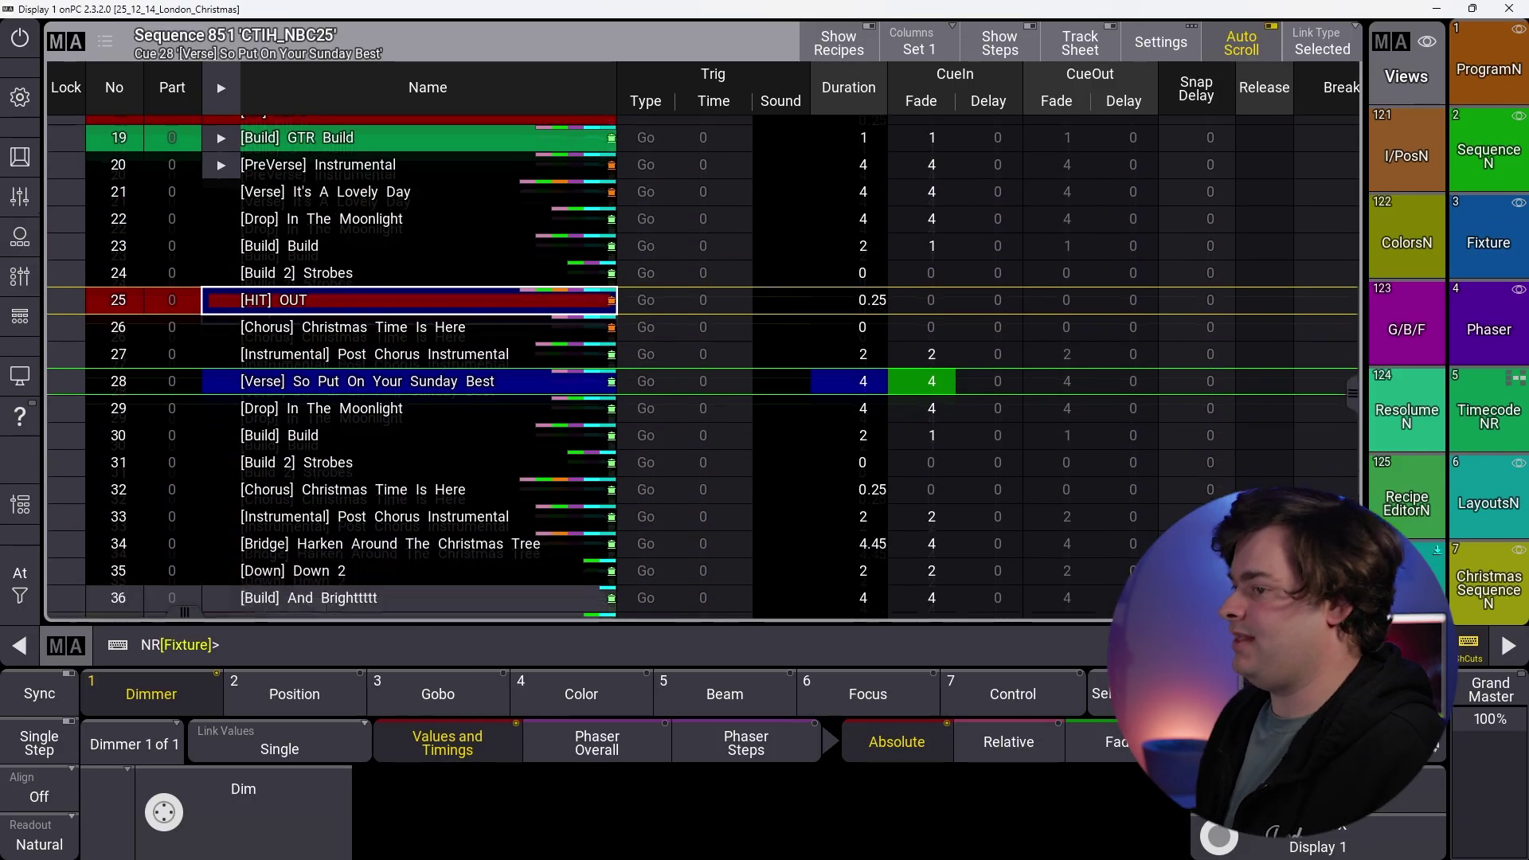
scroll(703, 366, down, 3)
scroll(703, 366, up, 1)
click(849, 127)
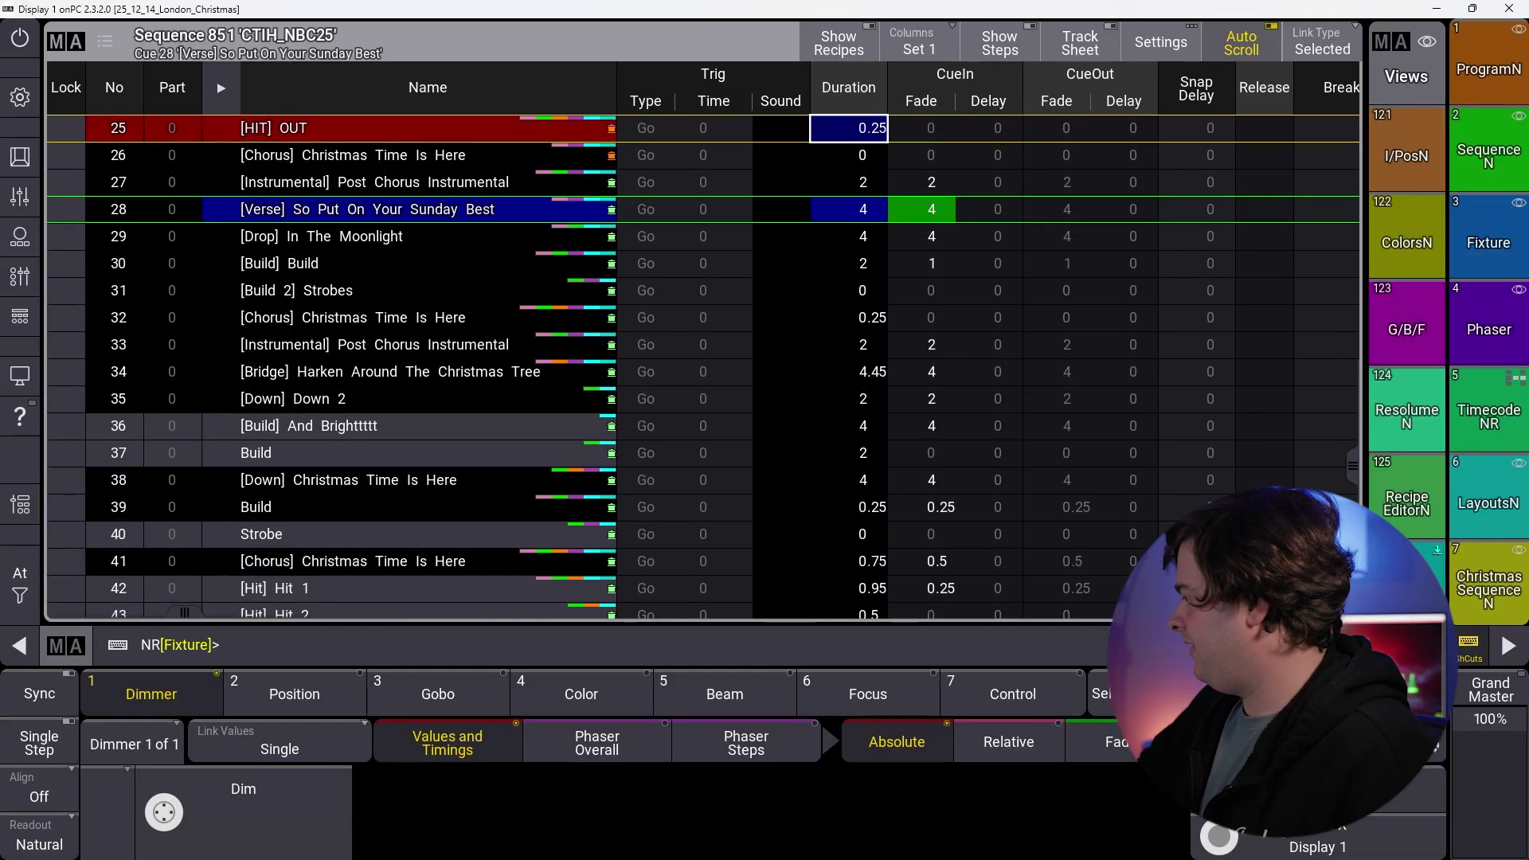
Step: Show the recipes below the cue list and inspect those of cue 32 [Chorus] and cue 34 [Bridge]
click(839, 43)
click(409, 291)
scroll(409, 291, down, 2)
click(409, 248)
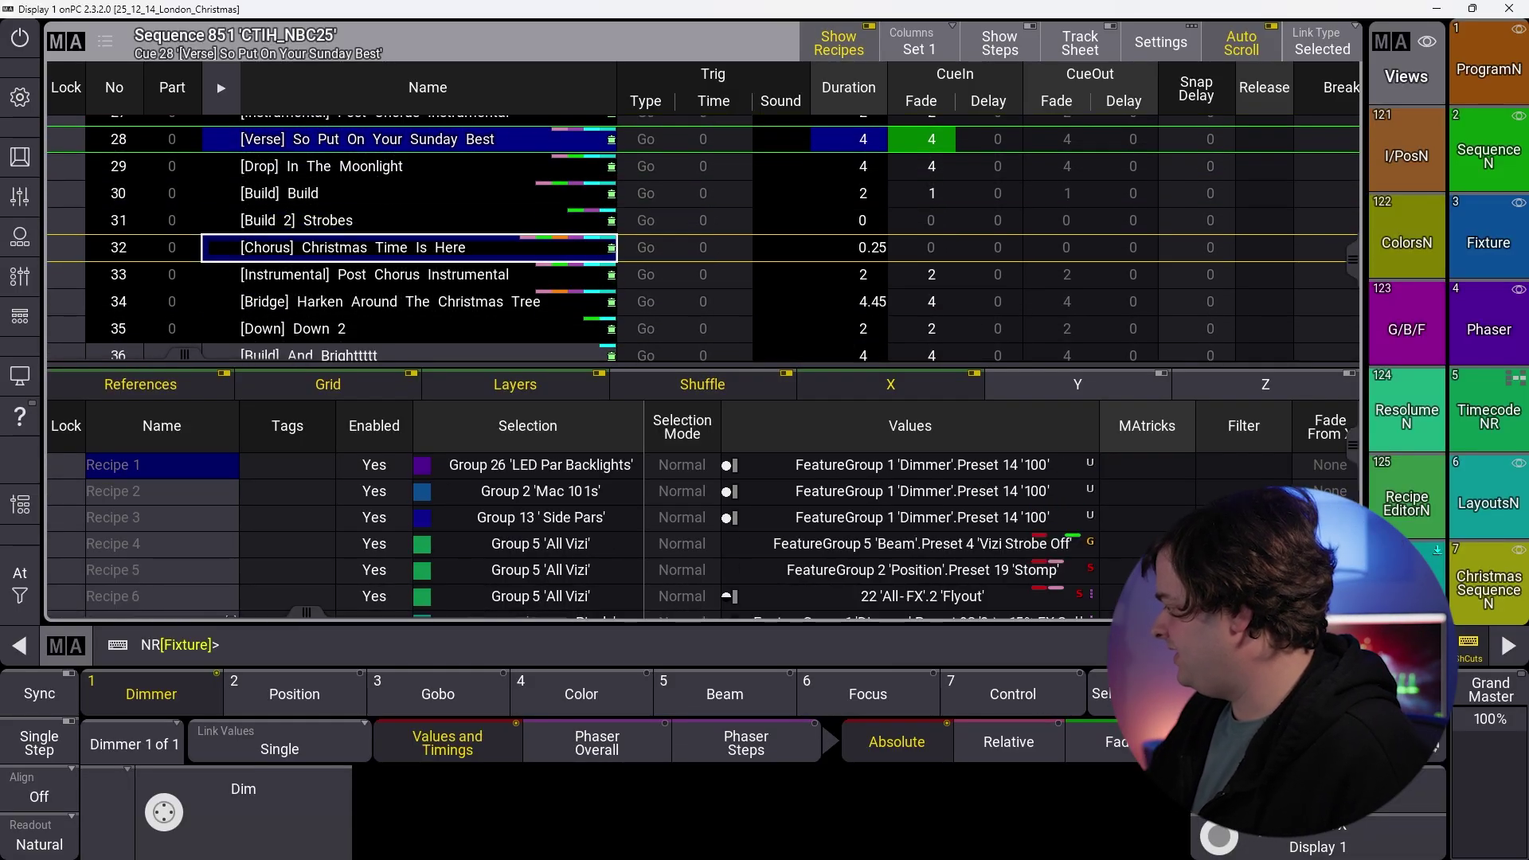
click(410, 302)
click(162, 465)
scroll(703, 533, down, 1)
Step: Call up the Walking In A Winter Wonderland song and examine the early cues in its sequence sheet with their recipes
click(1488, 70)
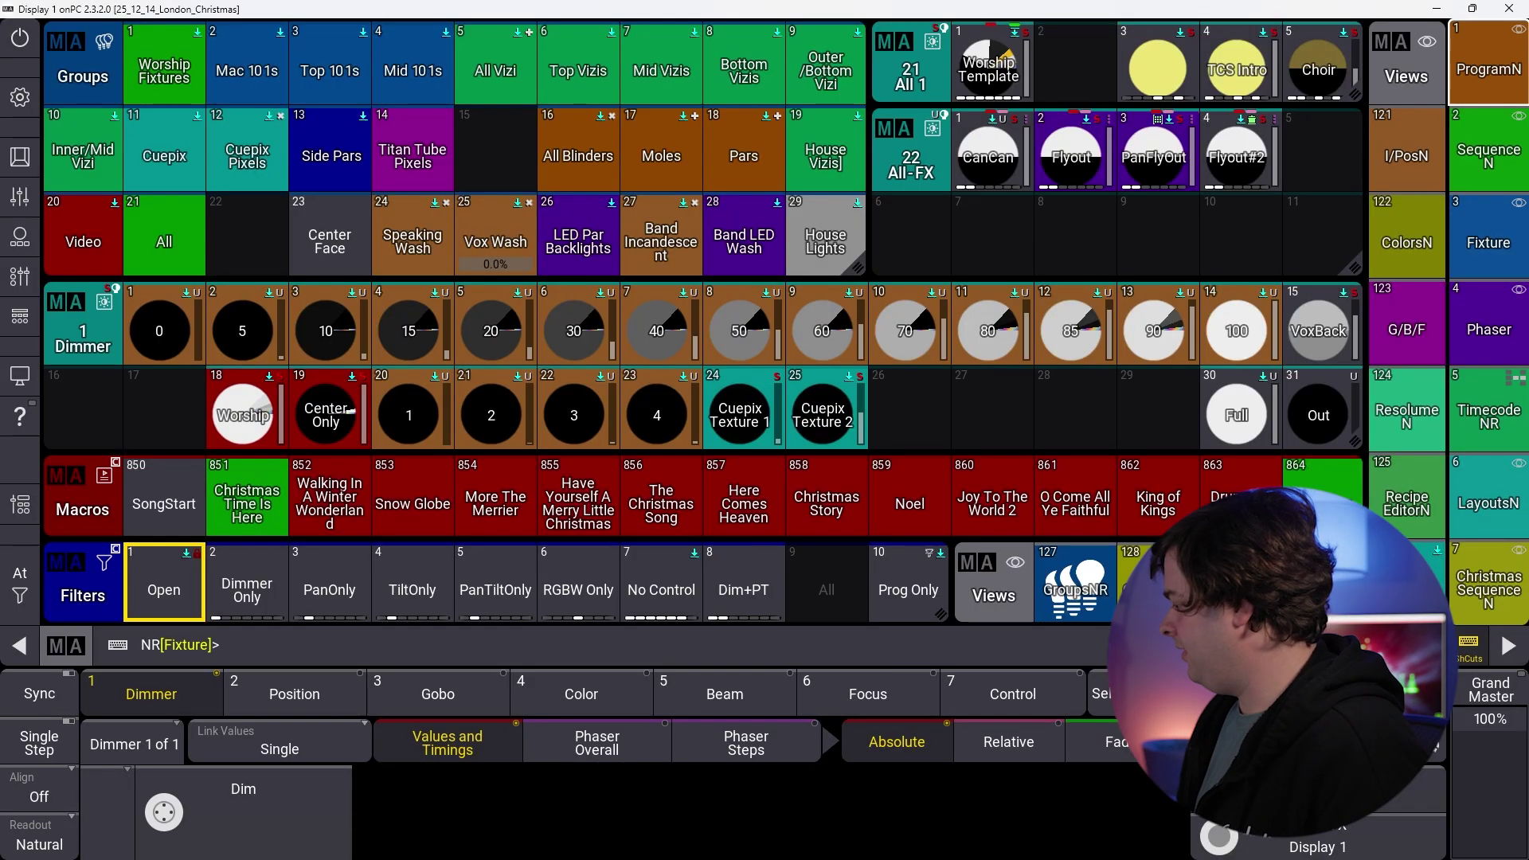
click(330, 497)
click(1489, 156)
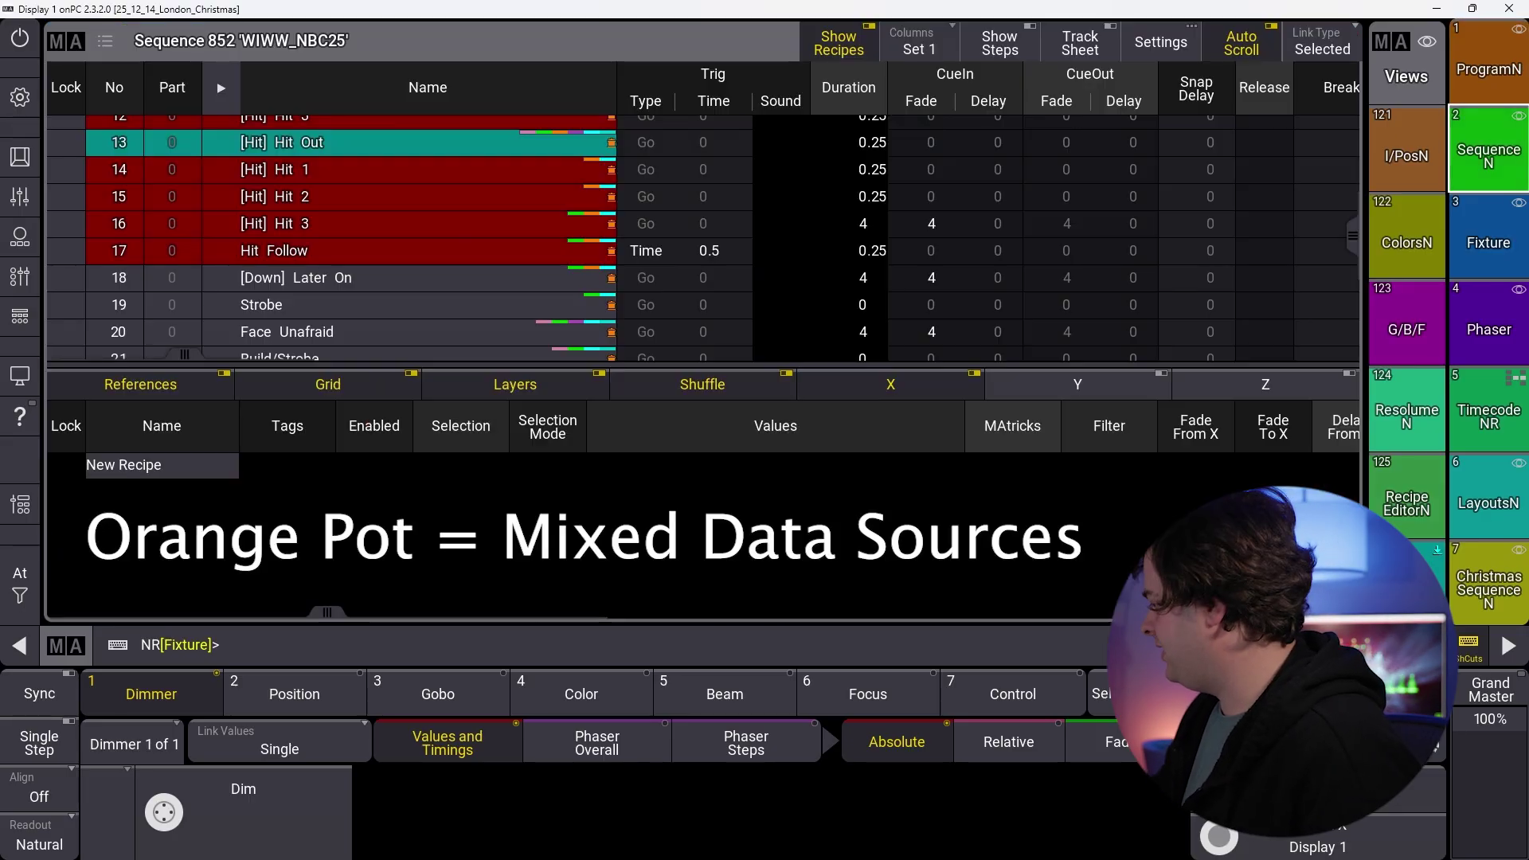
scroll(703, 231, up, 5)
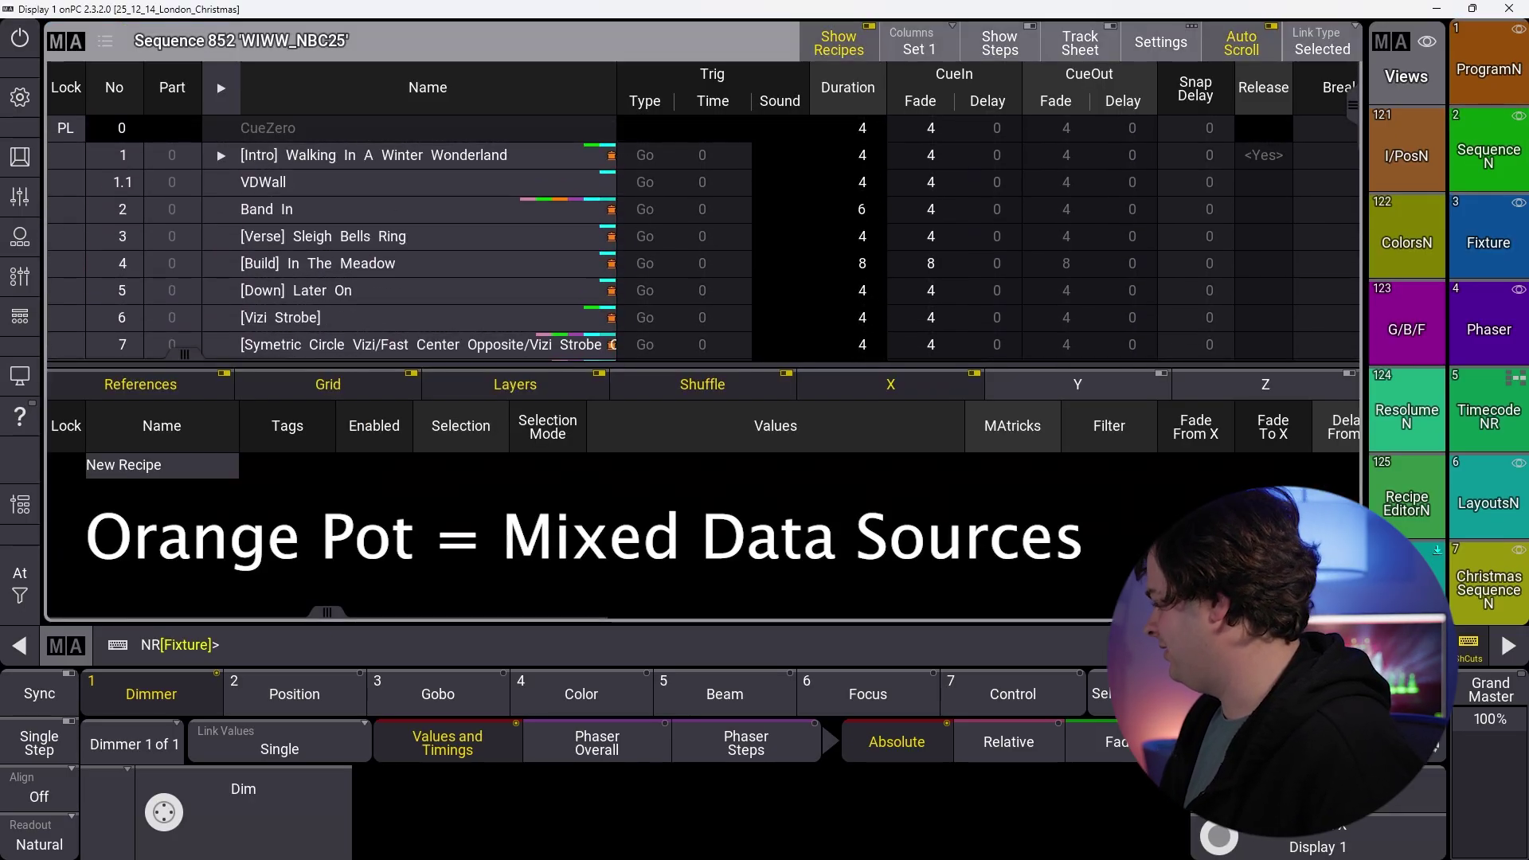
click(839, 42)
click(410, 181)
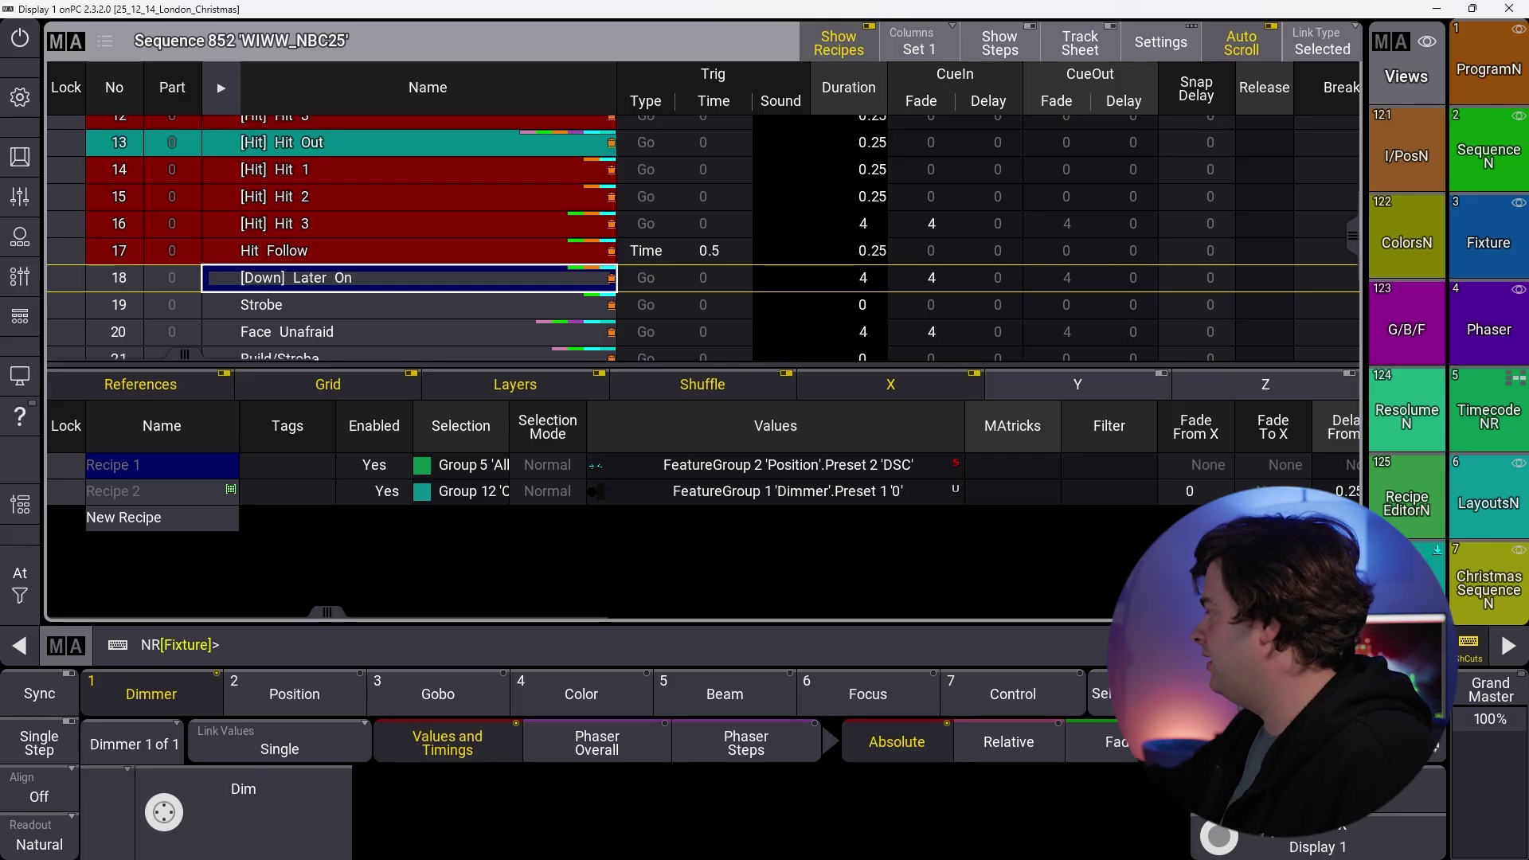
Step: Open the content of sequence 852 and show the recipes of cue 31, AandJ Welcome
click(1489, 68)
click(1488, 155)
scroll(191, 382, down, 3)
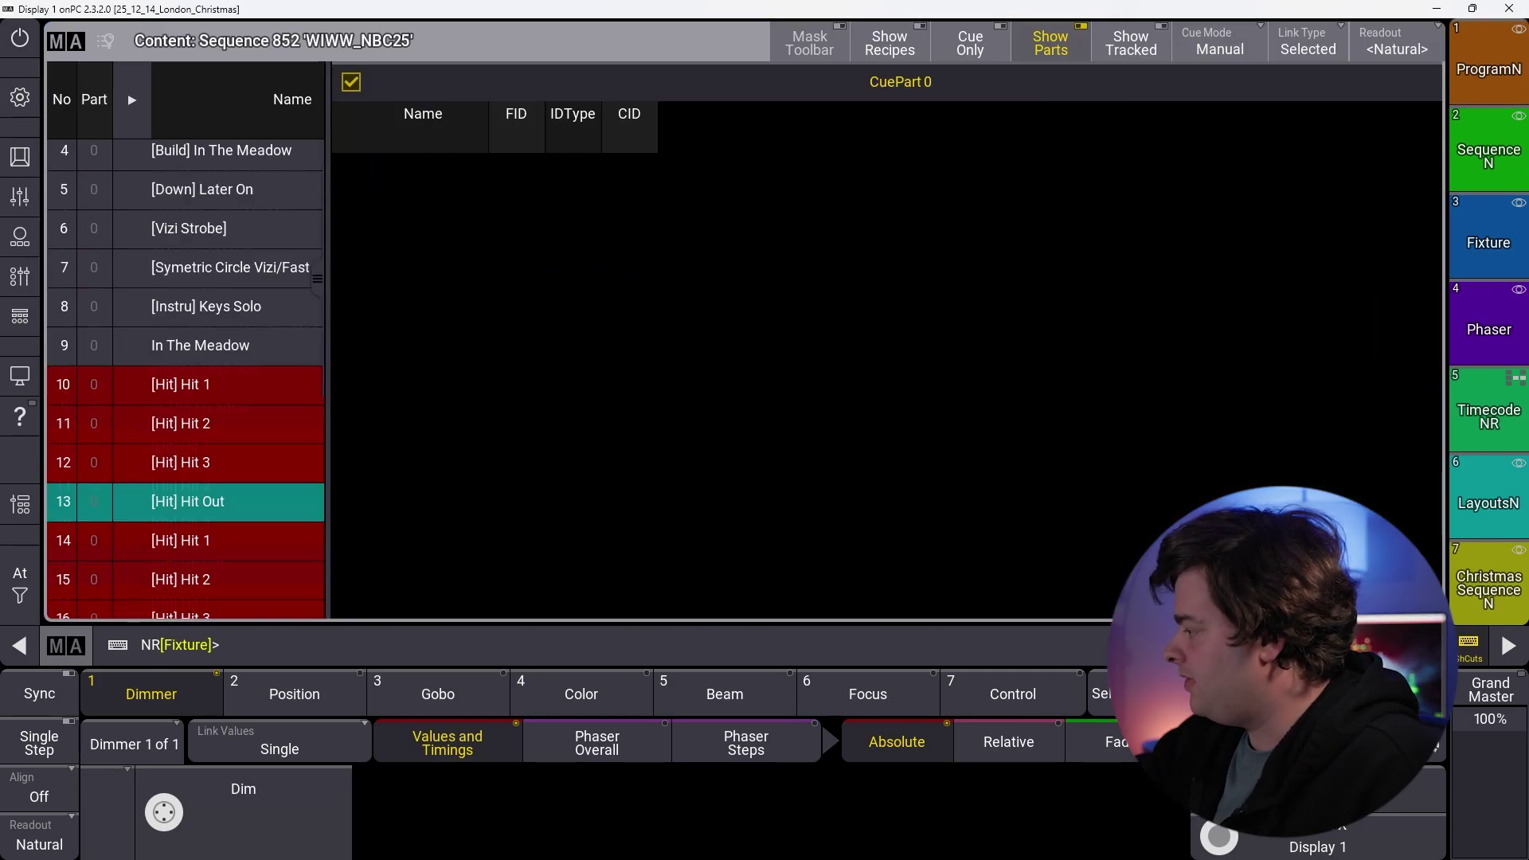
scroll(191, 383, down, 5)
click(229, 520)
click(889, 43)
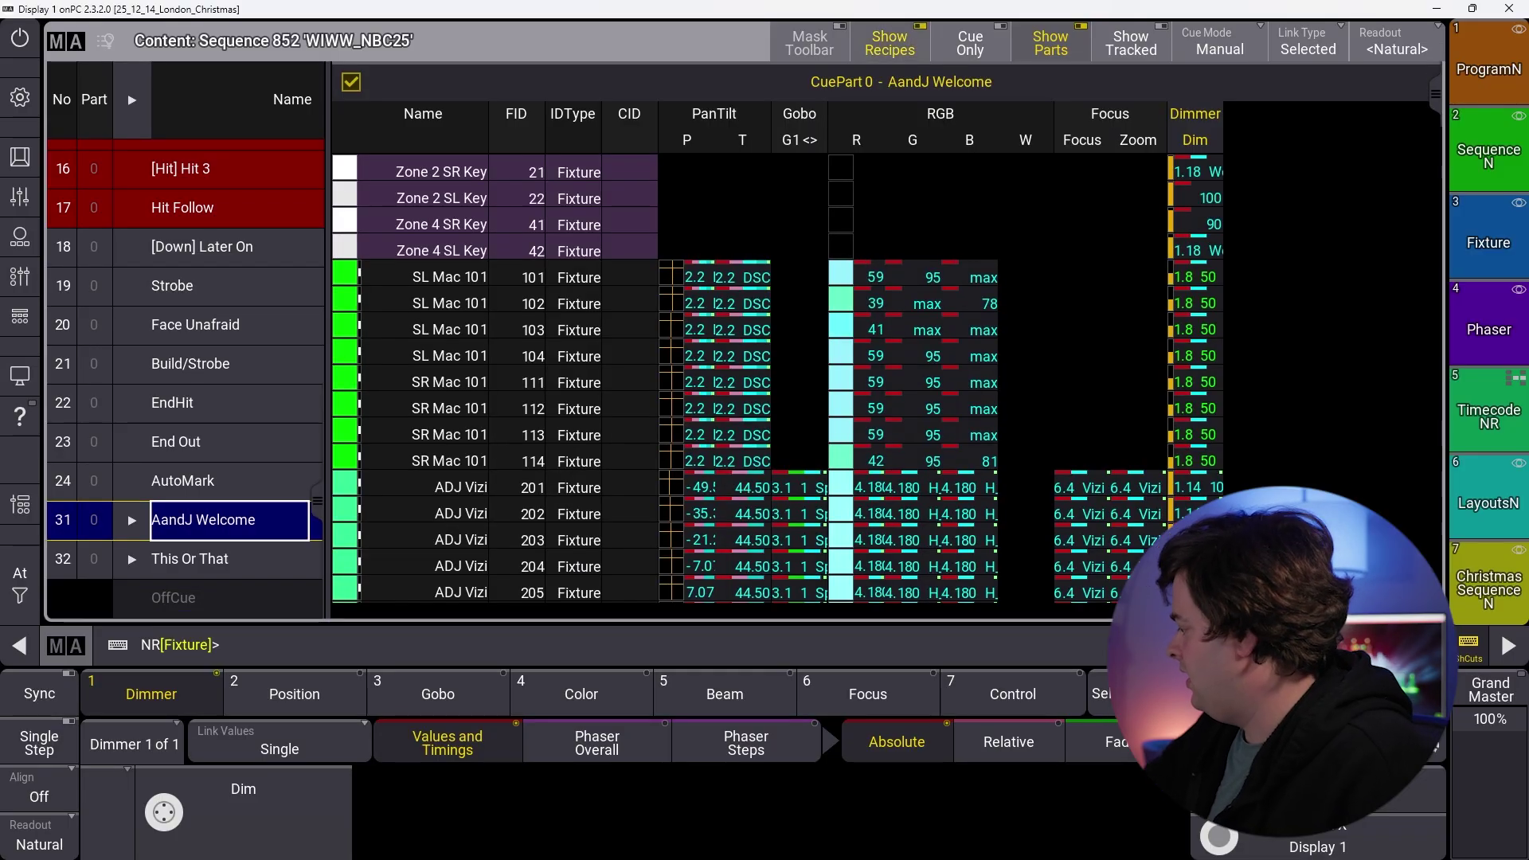
Step: Disable the first three All Vizi recipes of cue 31 and check the ADJ Vizi fixture values
drag(659, 555, 659, 608)
right_click(659, 608)
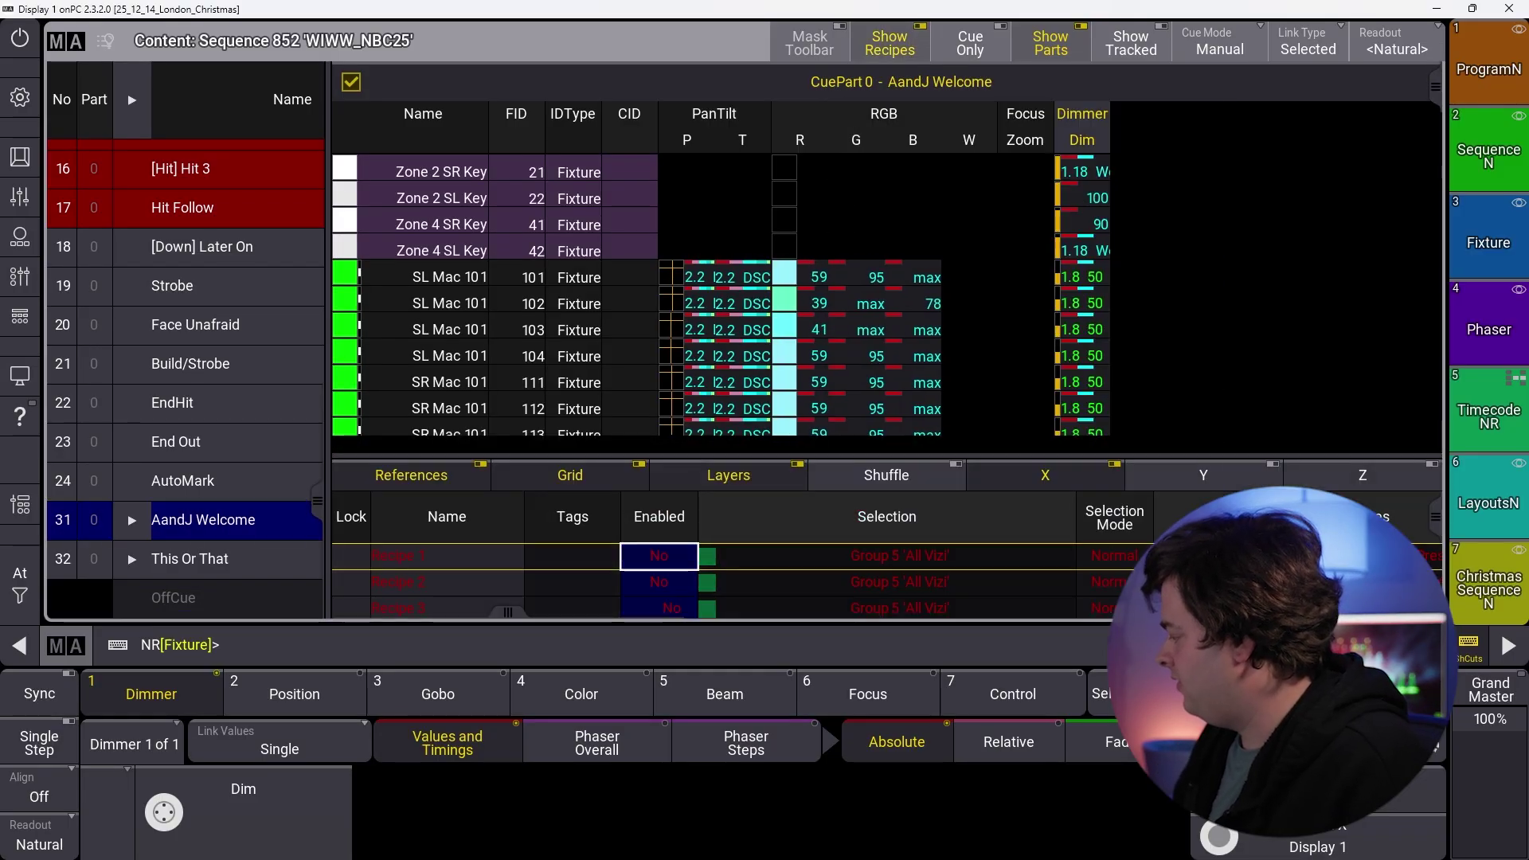
scroll(884, 294, down, 5)
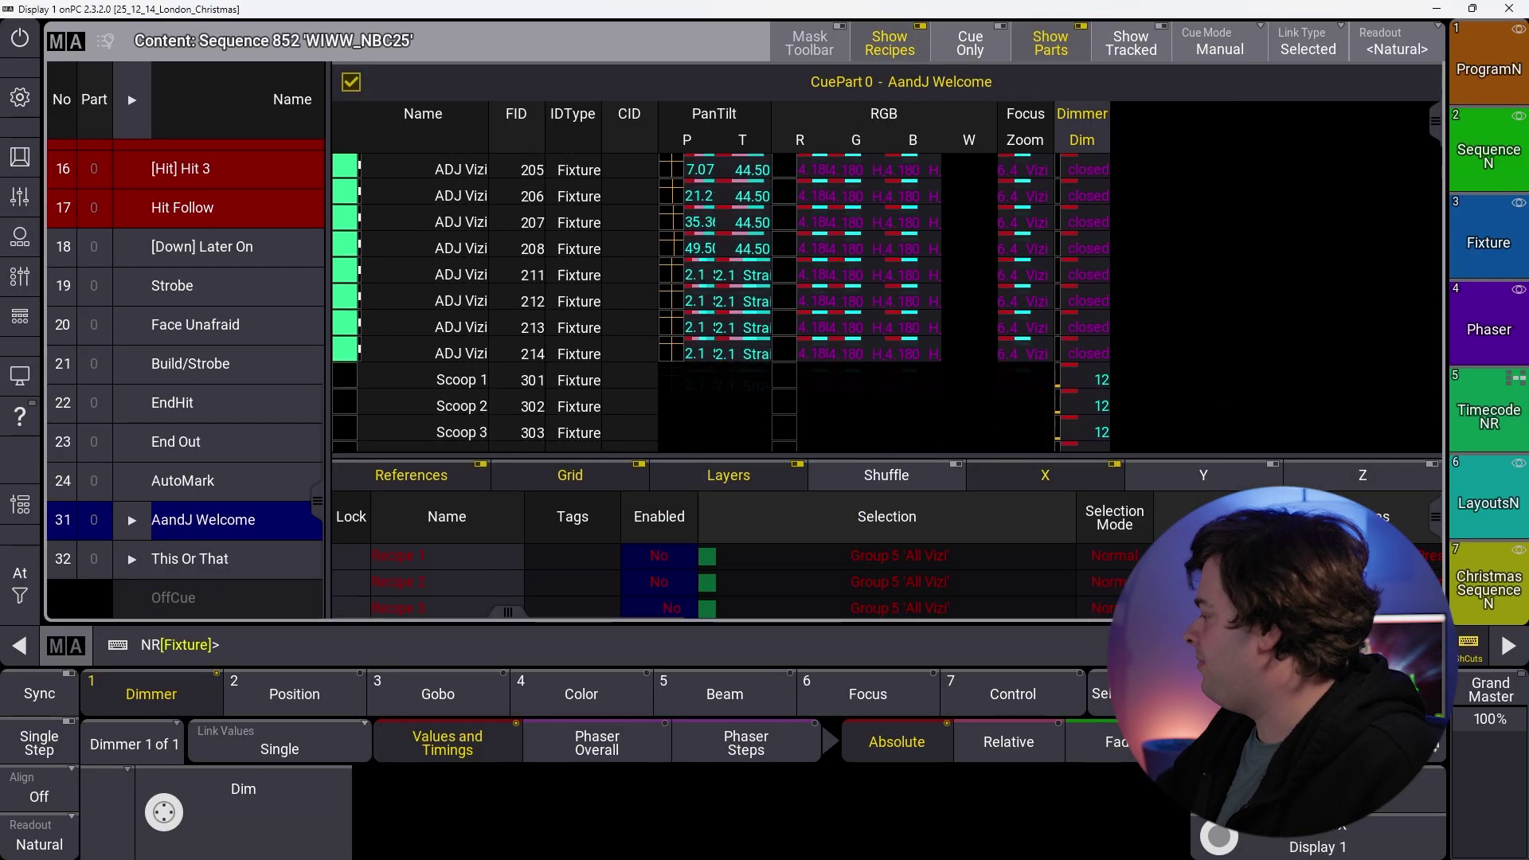
scroll(717, 303, down, 4)
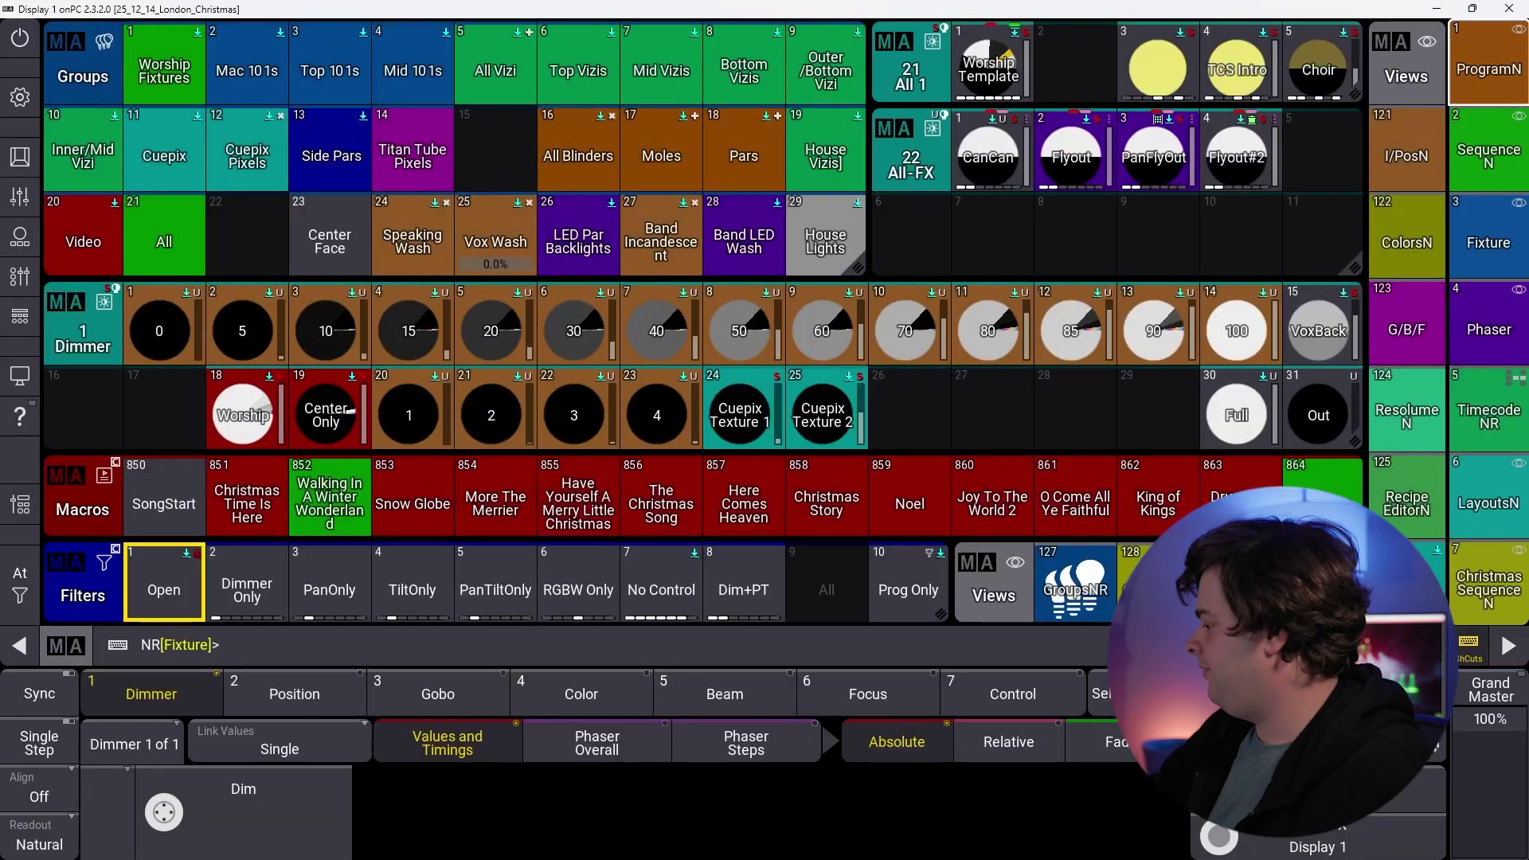
Step: Call up the Christmas Time Is Here song and review the recipes of cues 16 through 22 together
click(246, 499)
scroll(478, 247, up, 3)
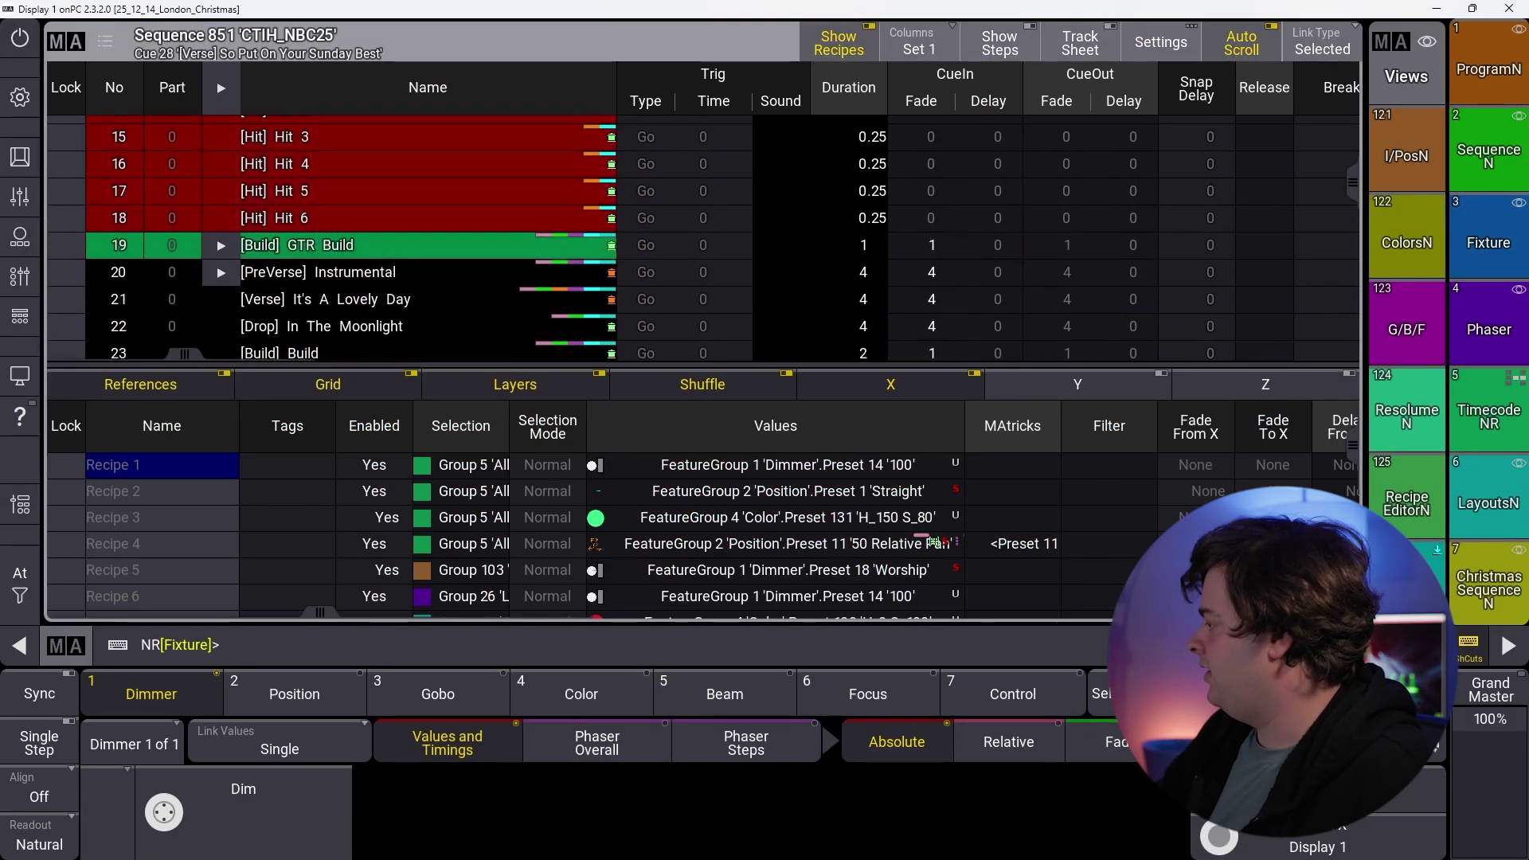
drag(478, 324, 478, 162)
scroll(510, 534, down, 10)
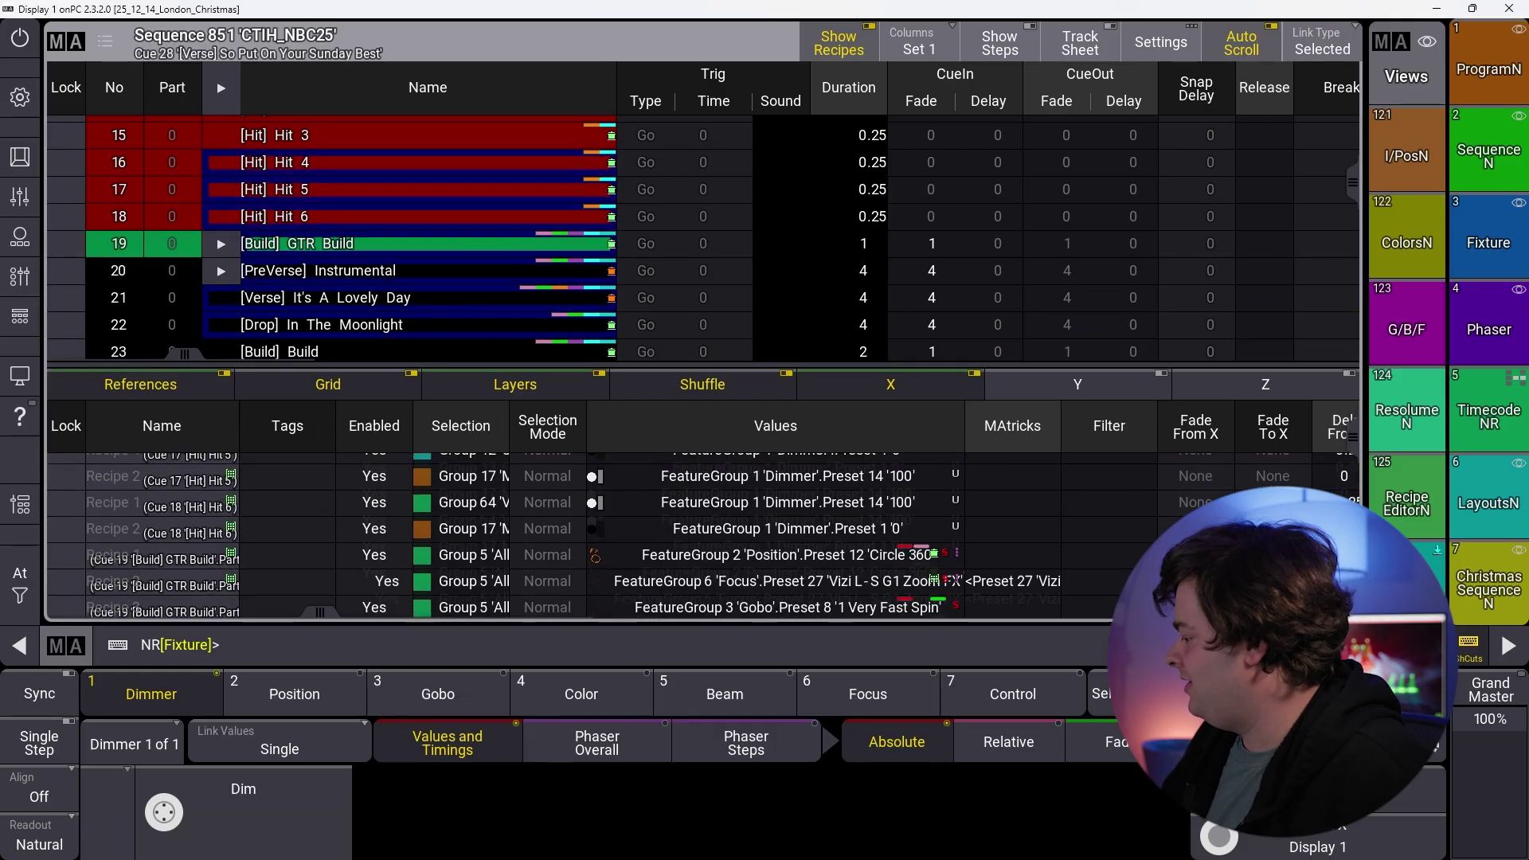
scroll(509, 534, down, 5)
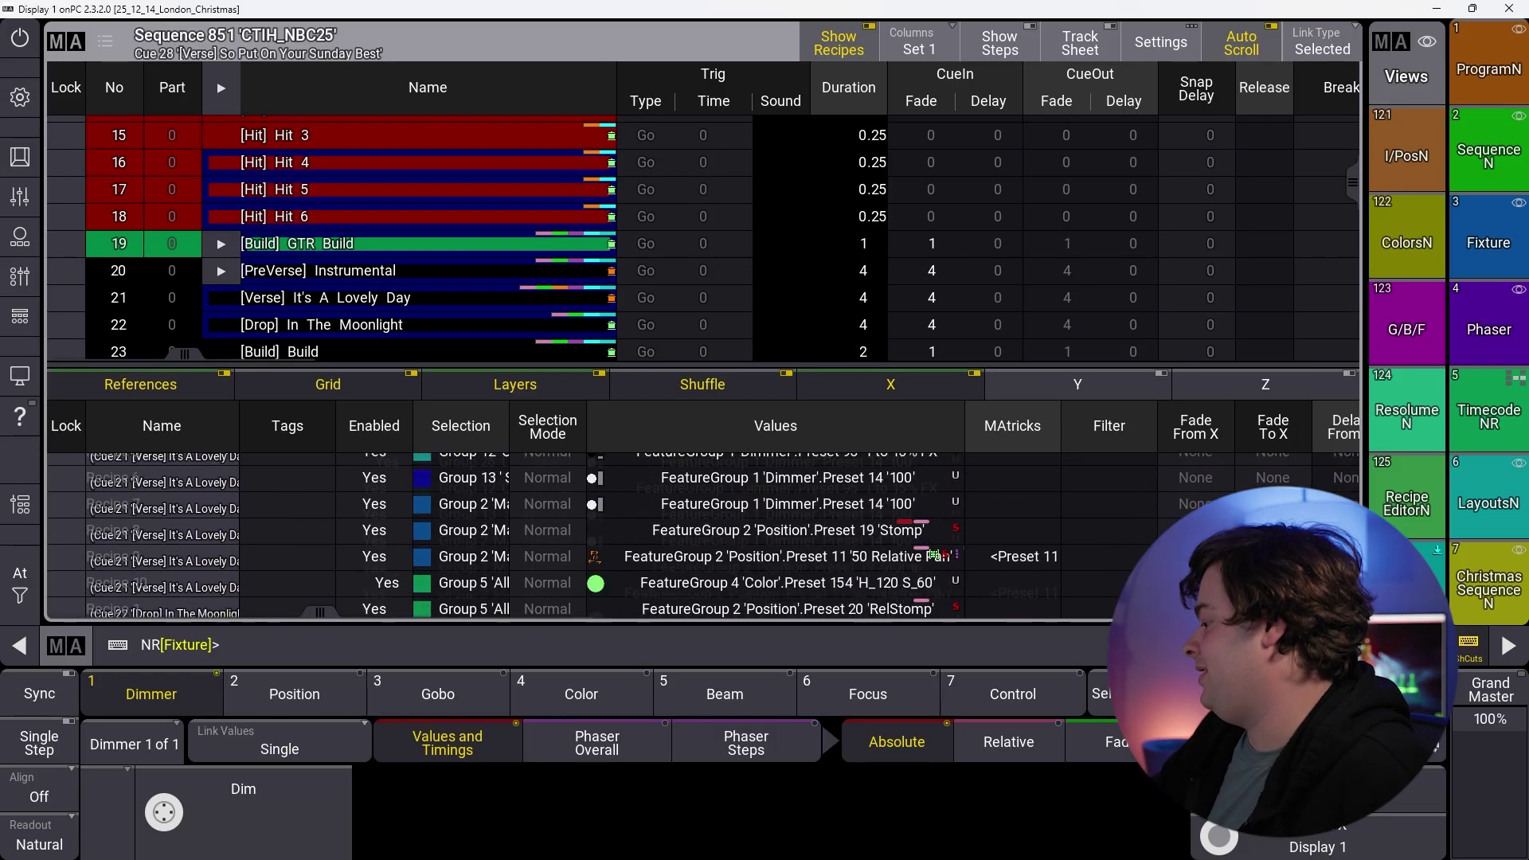
scroll(510, 534, up, 10)
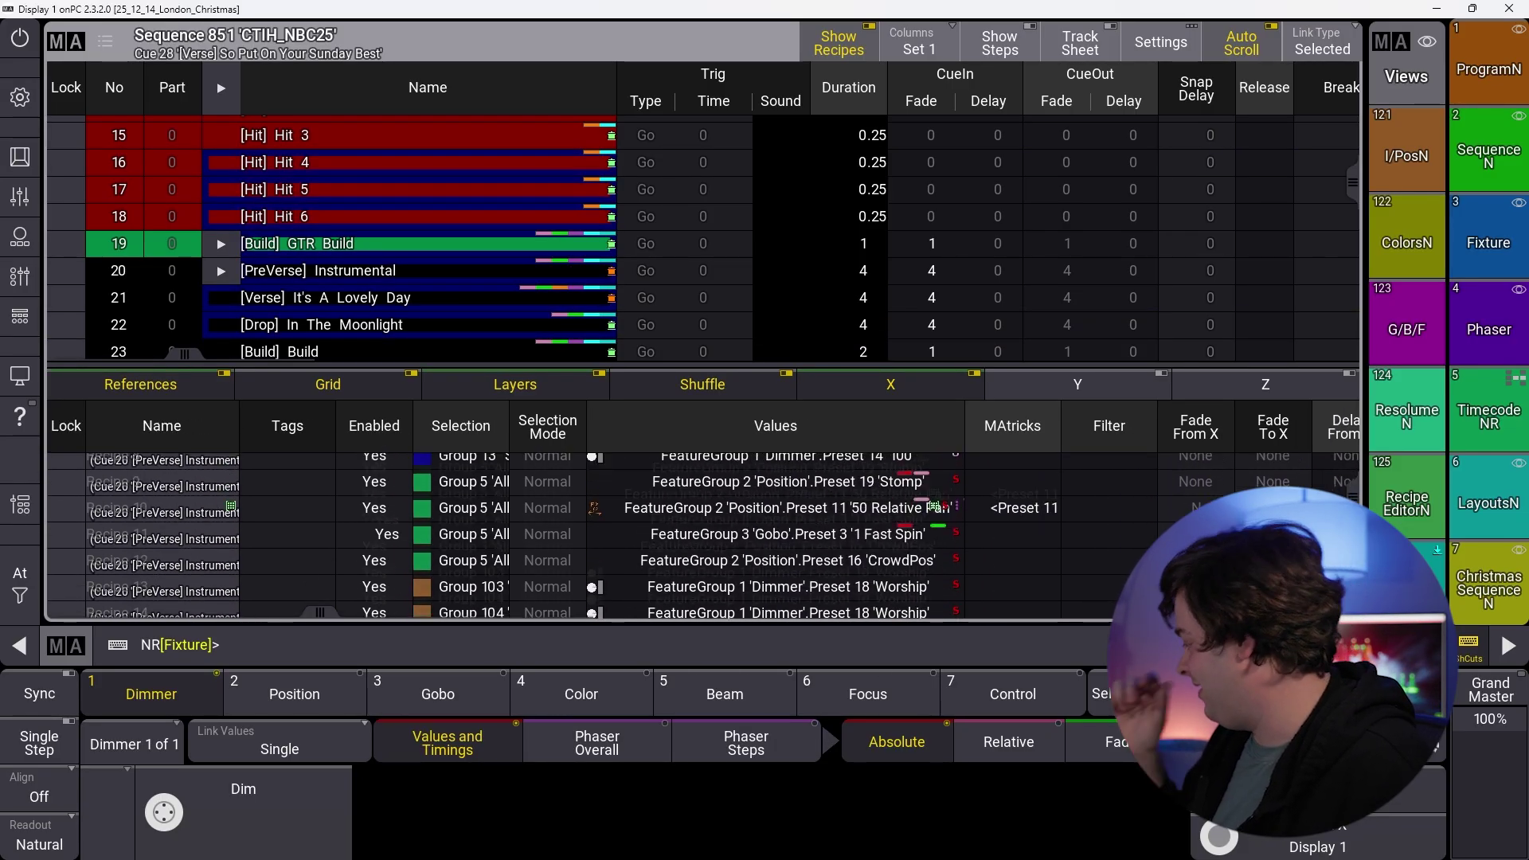
Step: Examine all recipes of cue 1, [Intro] Christmas Time Is Here
scroll(478, 247, up, 5)
scroll(478, 247, up, 2)
click(409, 155)
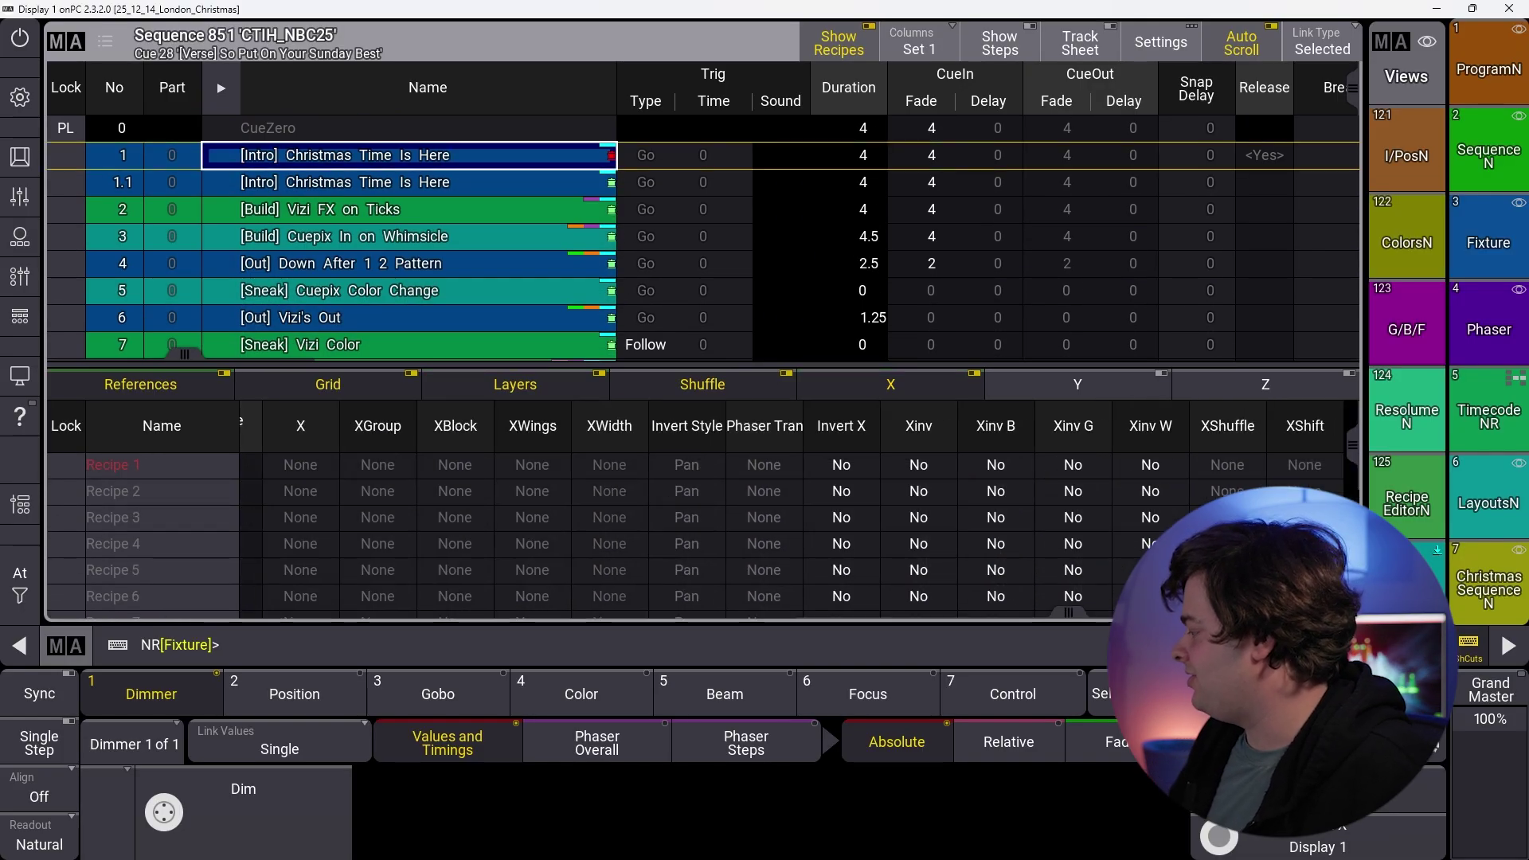
scroll(510, 533, down, 4)
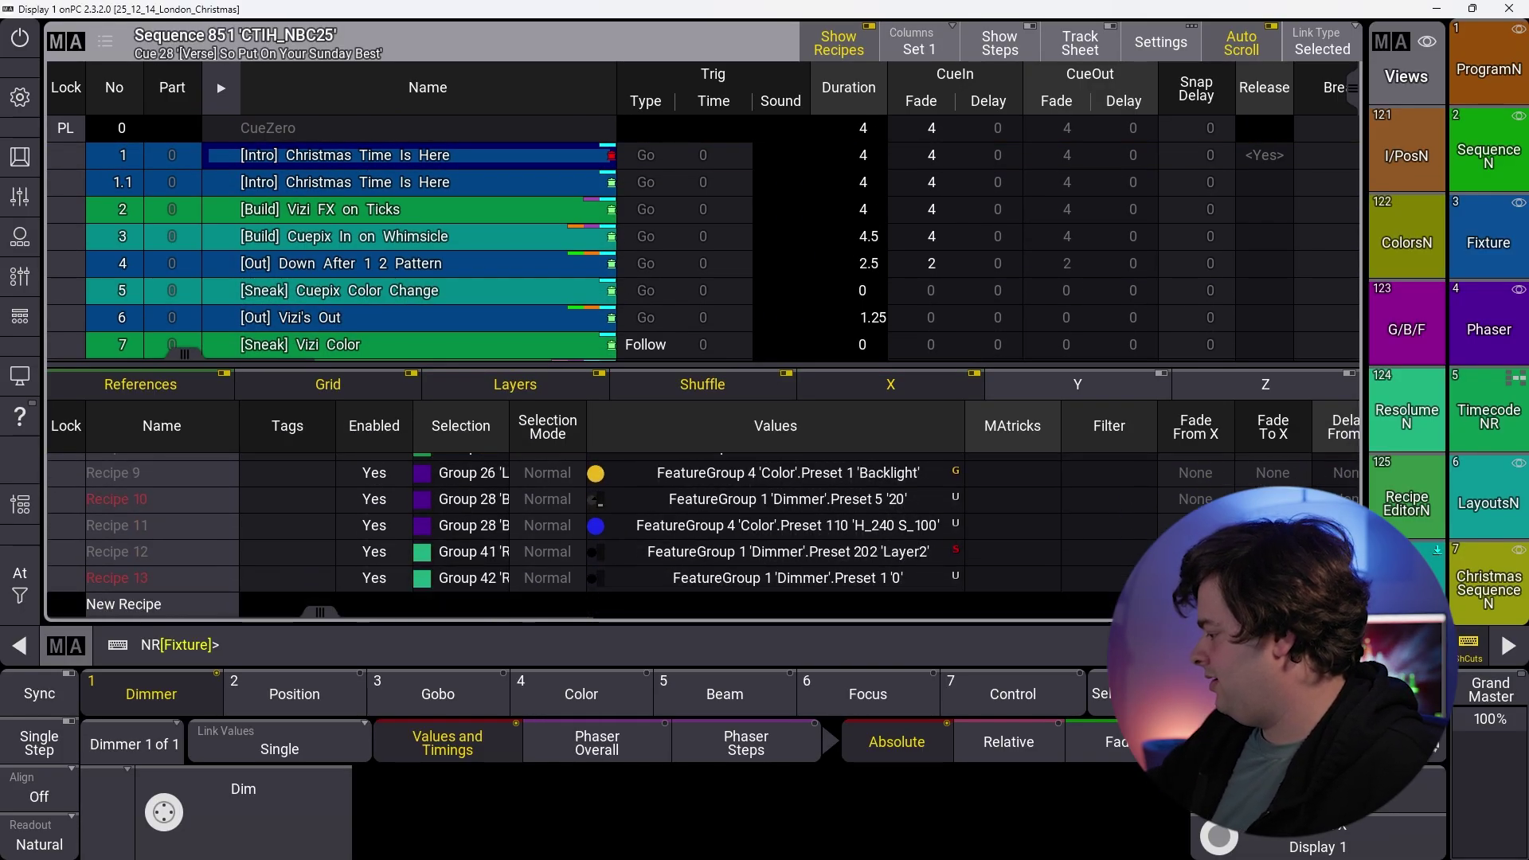
scroll(509, 534, up, 4)
scroll(510, 534, down, 4)
Step: Examine the recipe values and MAtricks settings of cue 2, Vizi FX on Ticks, and cue 4, Down After 1 2 Pattern
click(409, 210)
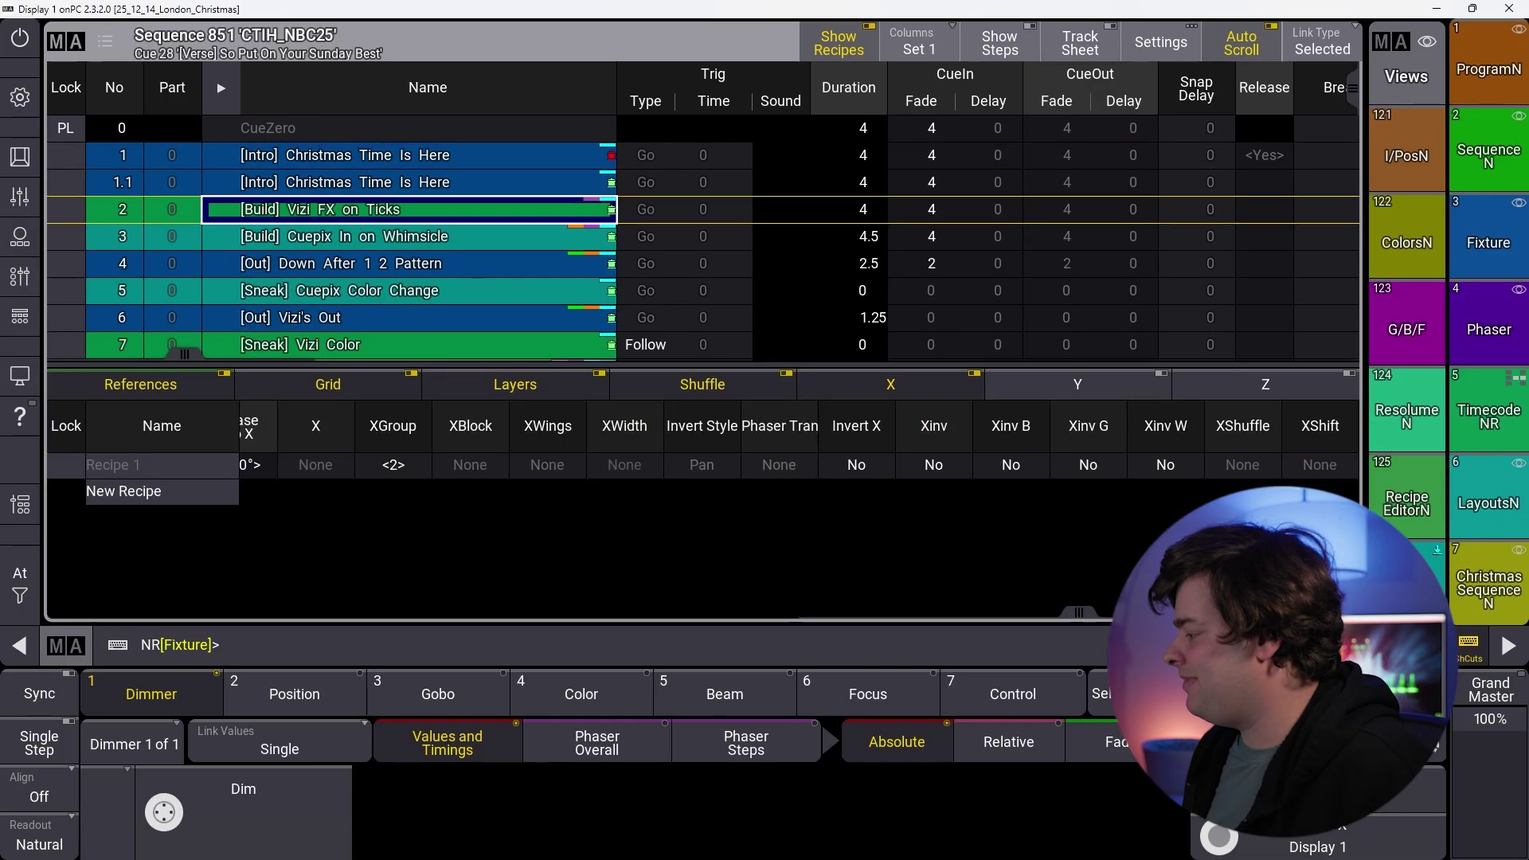
drag(1079, 613, 327, 613)
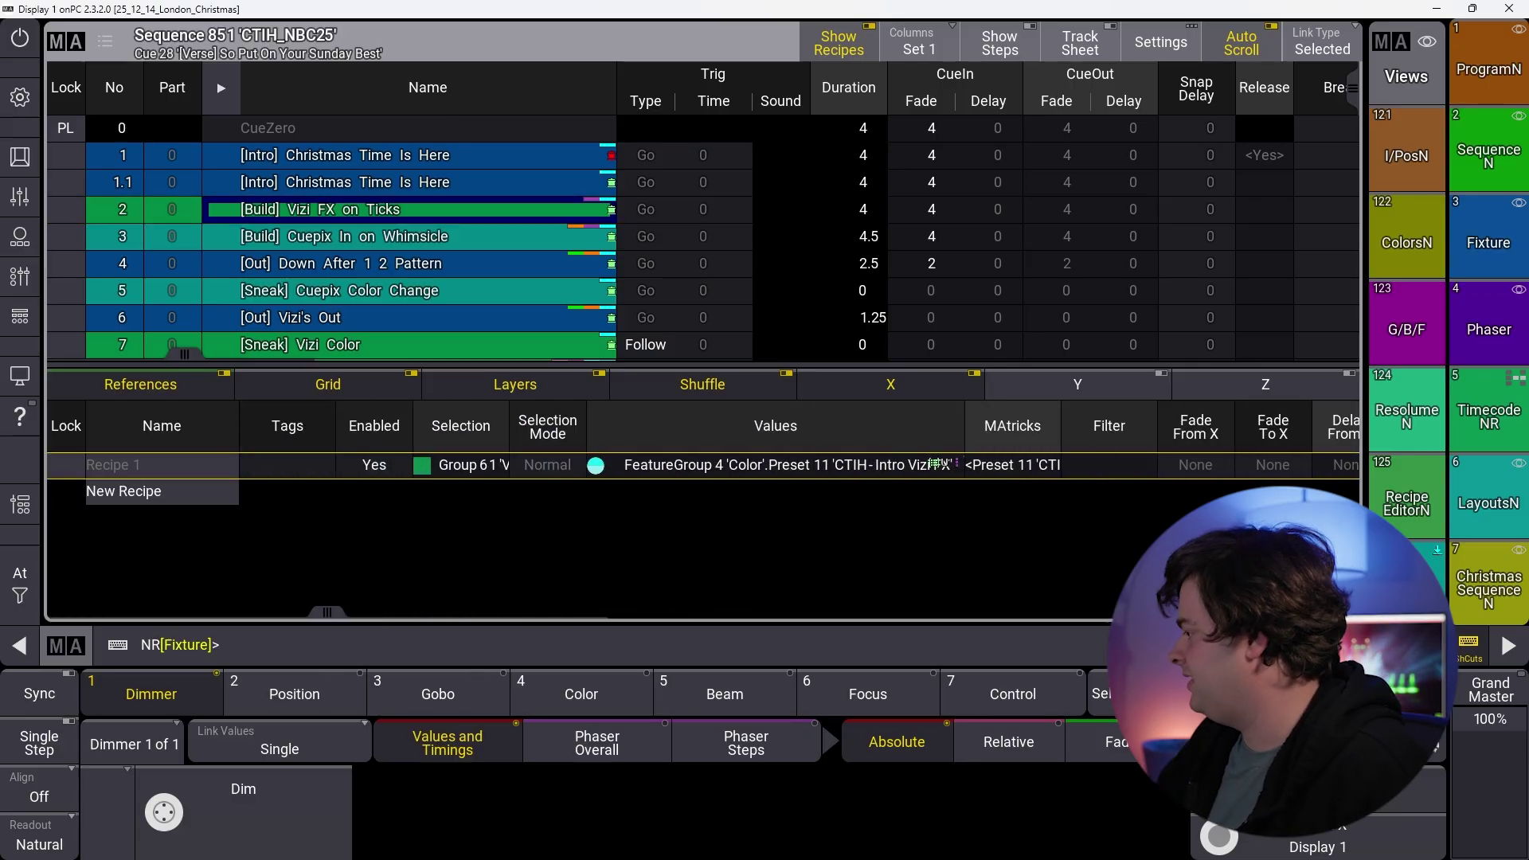
click(409, 263)
drag(1078, 612, 328, 612)
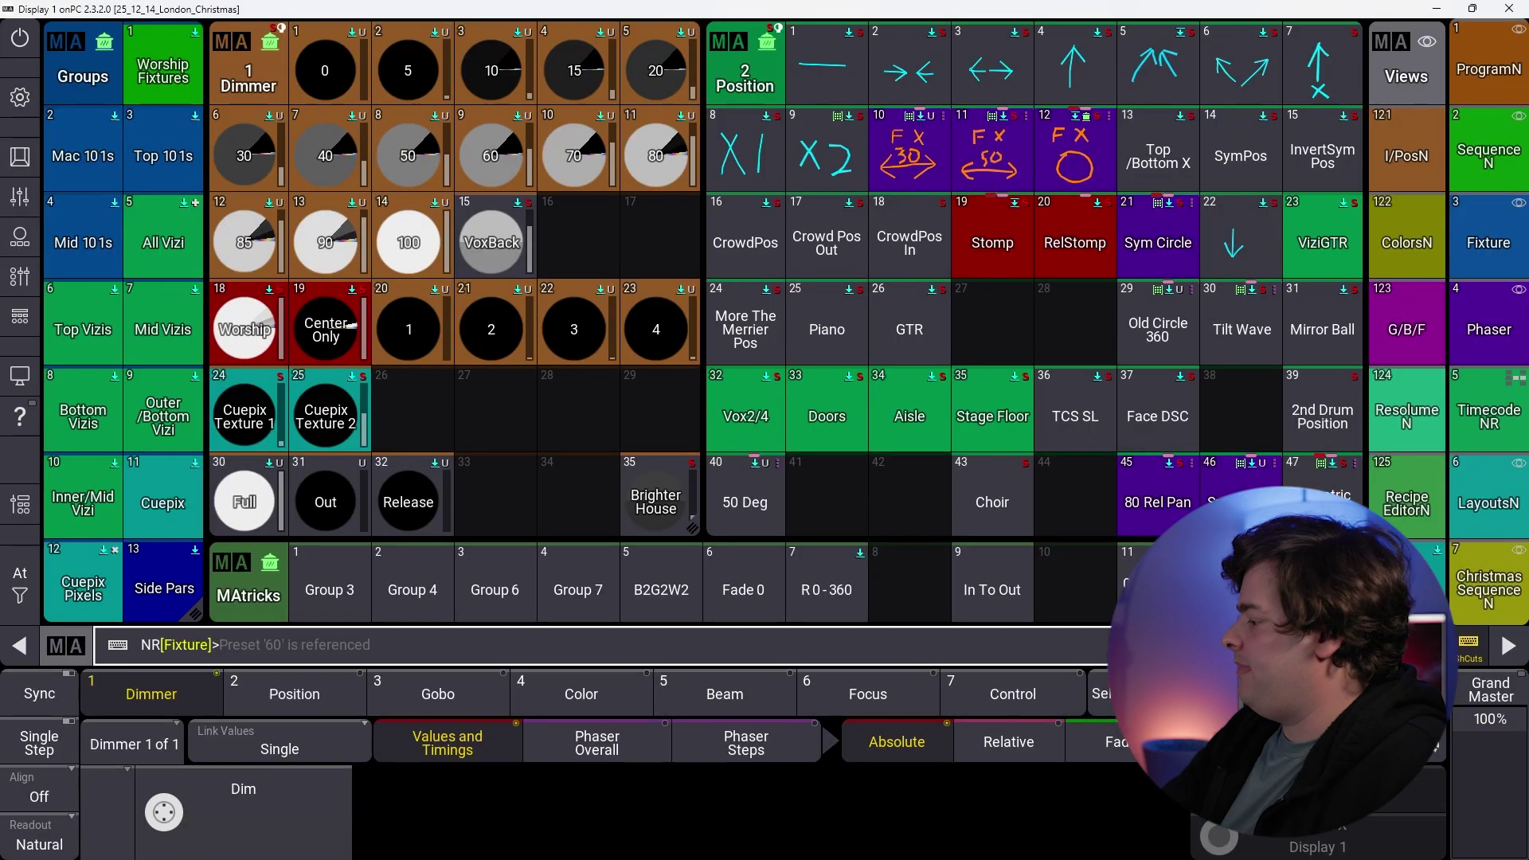
Step: Select the Cuepix Pixels group and apply dimmer presets 100, 50, 60, 70, 80, 40, 30, 85 and 90 in turn
click(83, 583)
click(409, 243)
click(409, 156)
click(491, 156)
click(573, 157)
click(657, 156)
click(326, 156)
click(244, 156)
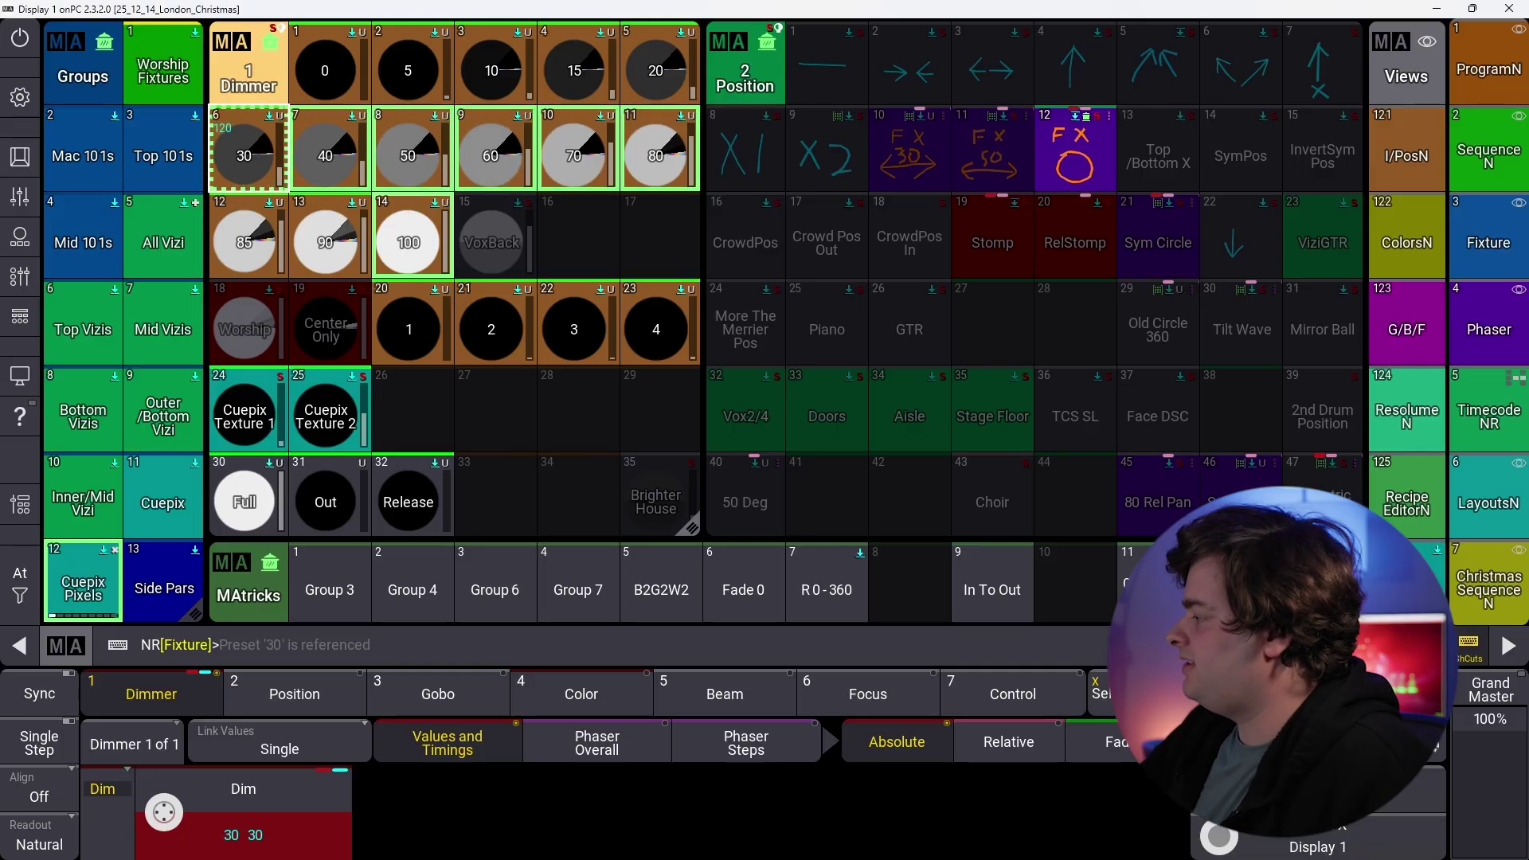
click(244, 242)
click(325, 242)
Step: Clean up the stacked programmer recipes in the Recipe Editor and return to the dimmer and position presets
click(1407, 156)
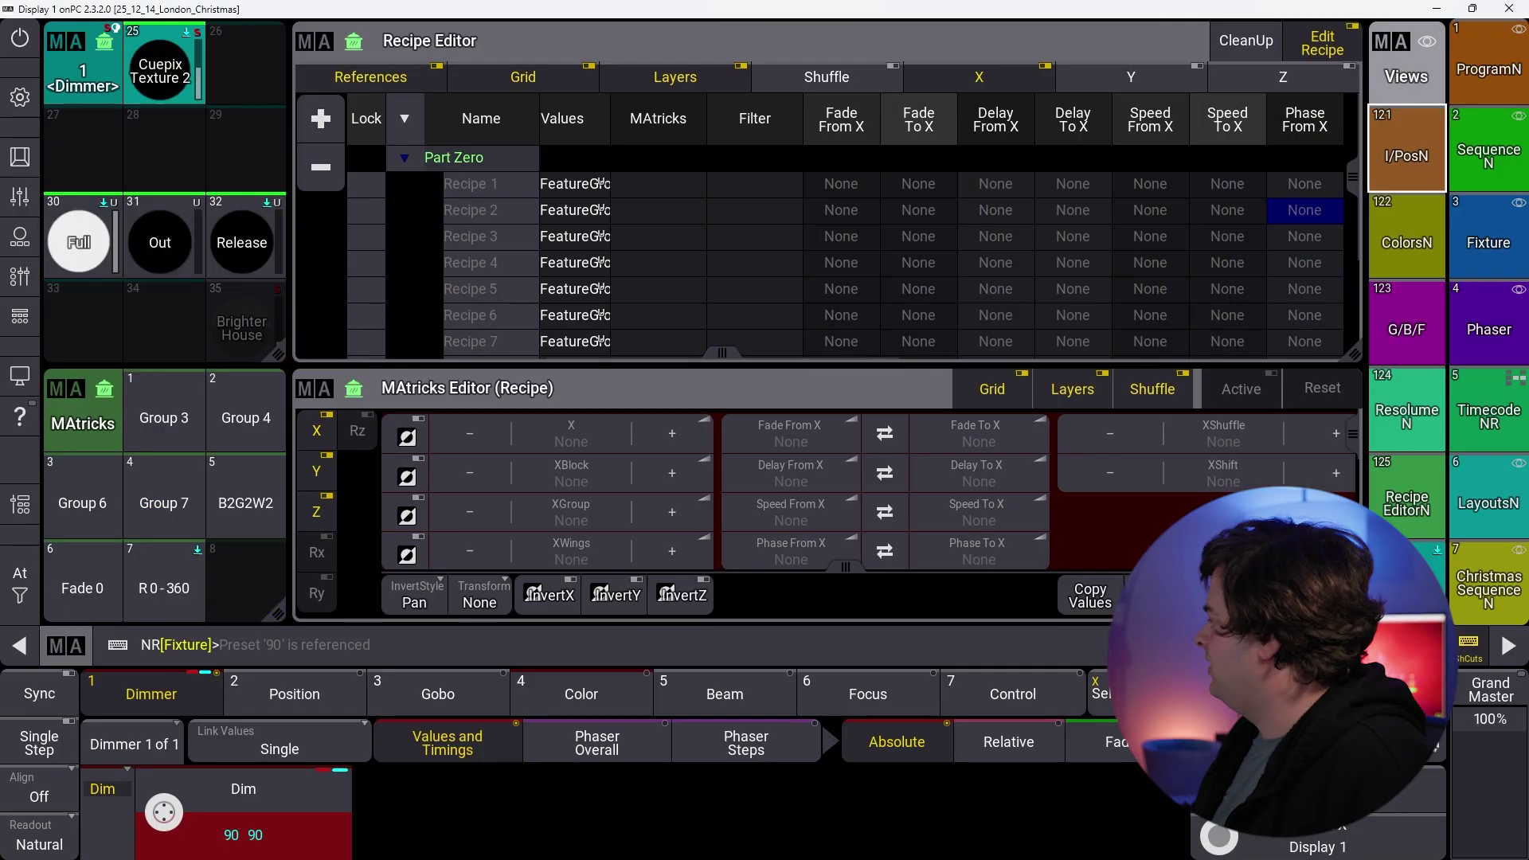
click(1247, 41)
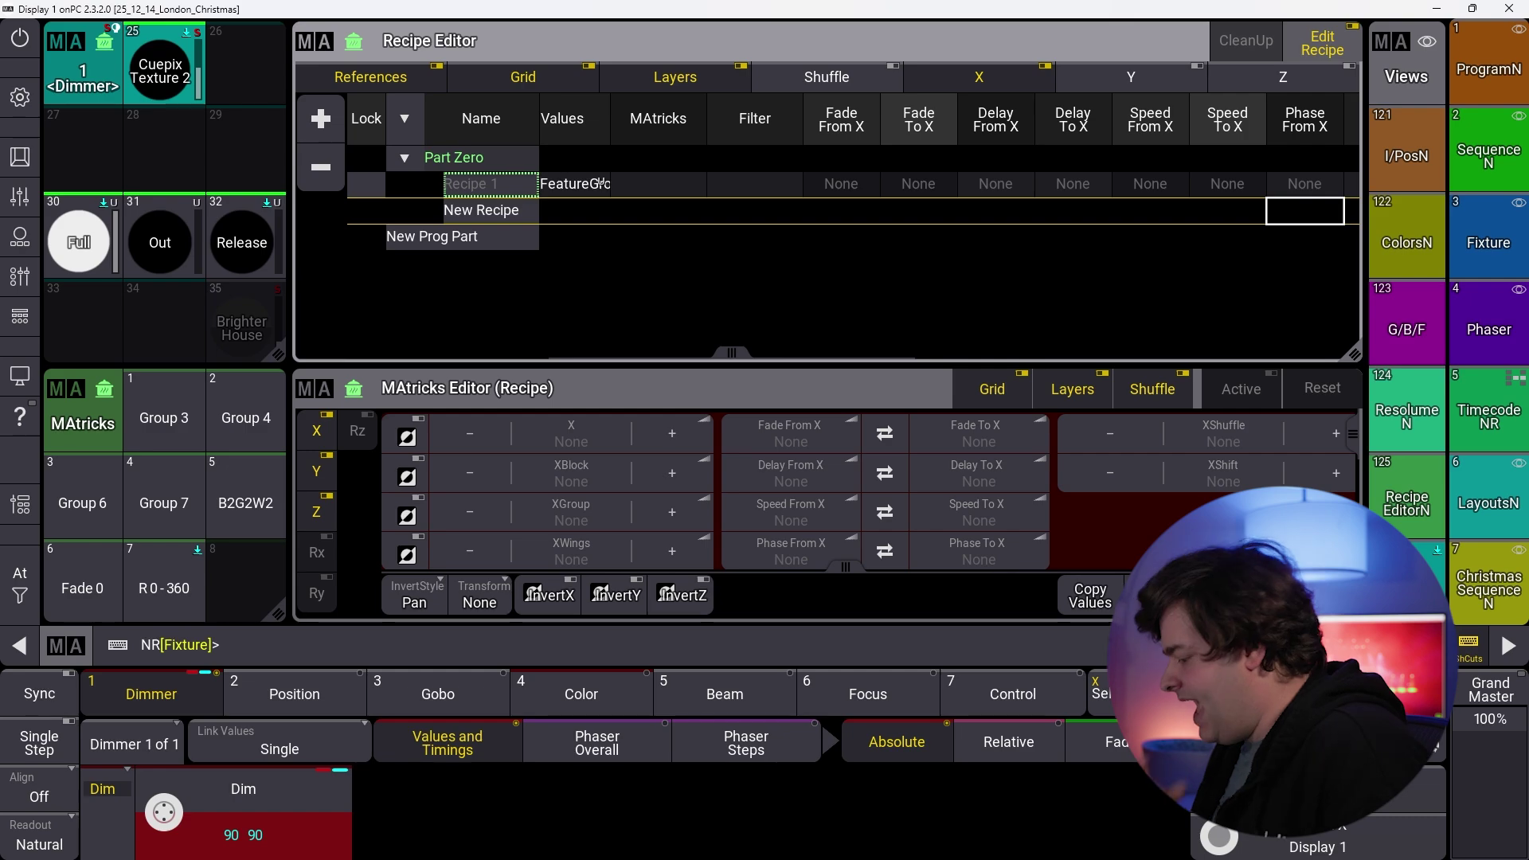
click(1407, 155)
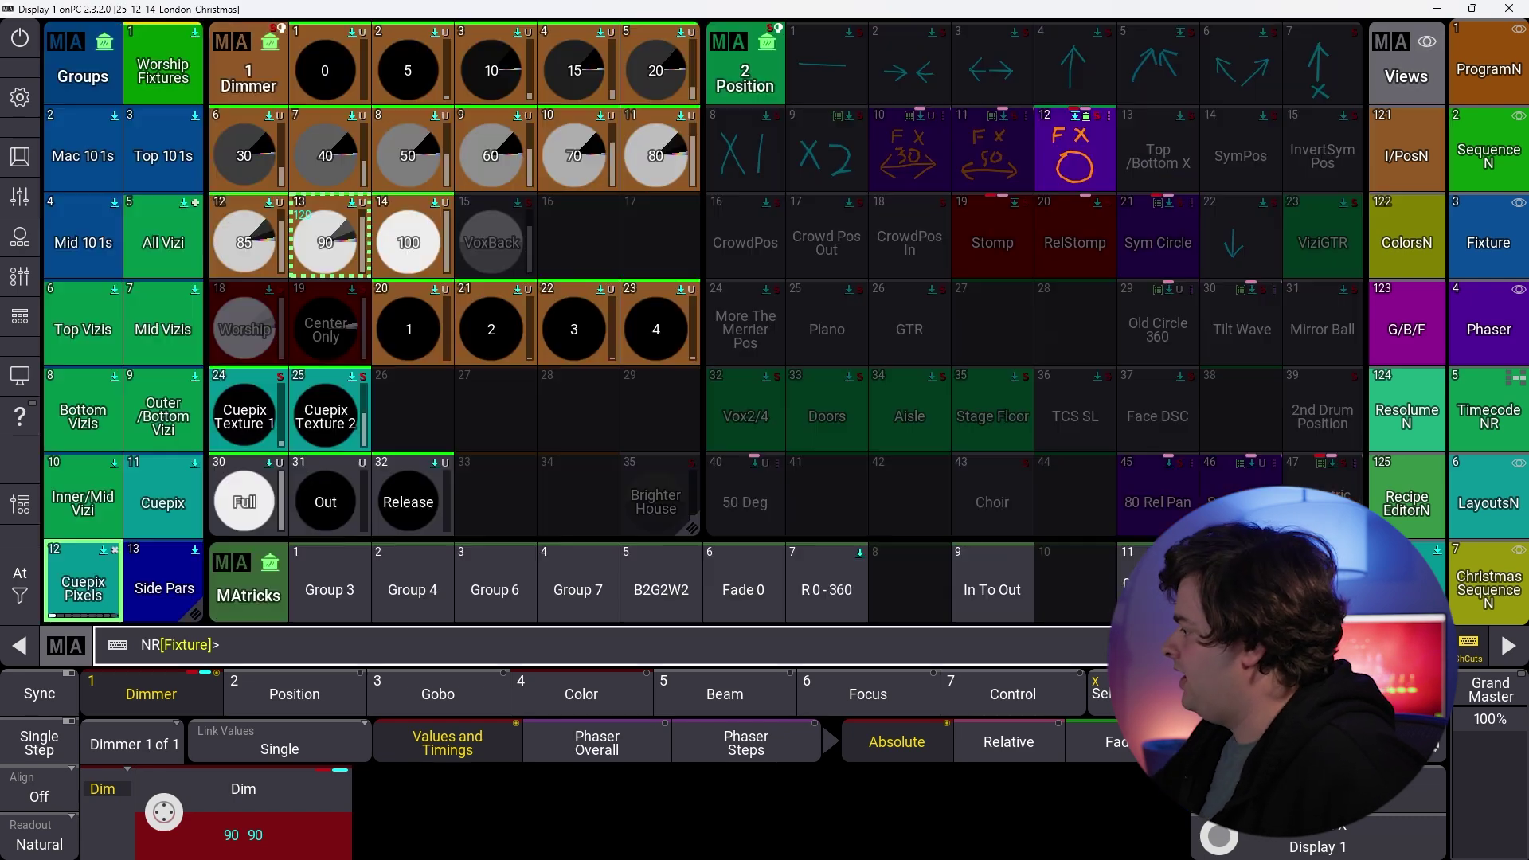
Step: Apply dimmer presets 100, 50, 60, 70, 40, 5 and 10 in turn to the Cuepix Pixels group
click(408, 242)
click(407, 155)
click(491, 155)
click(573, 155)
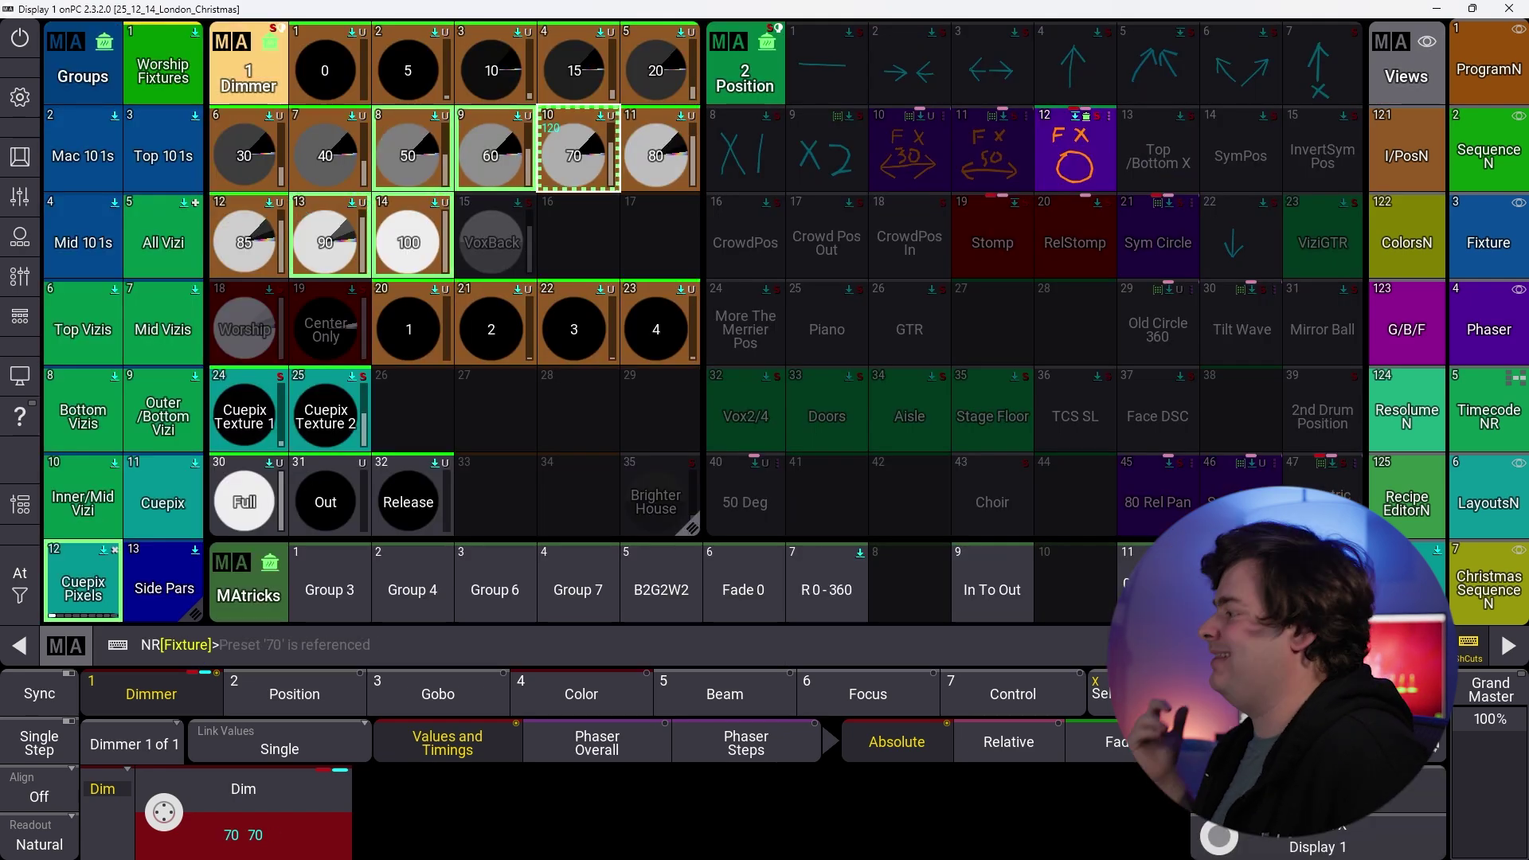
click(325, 155)
click(408, 70)
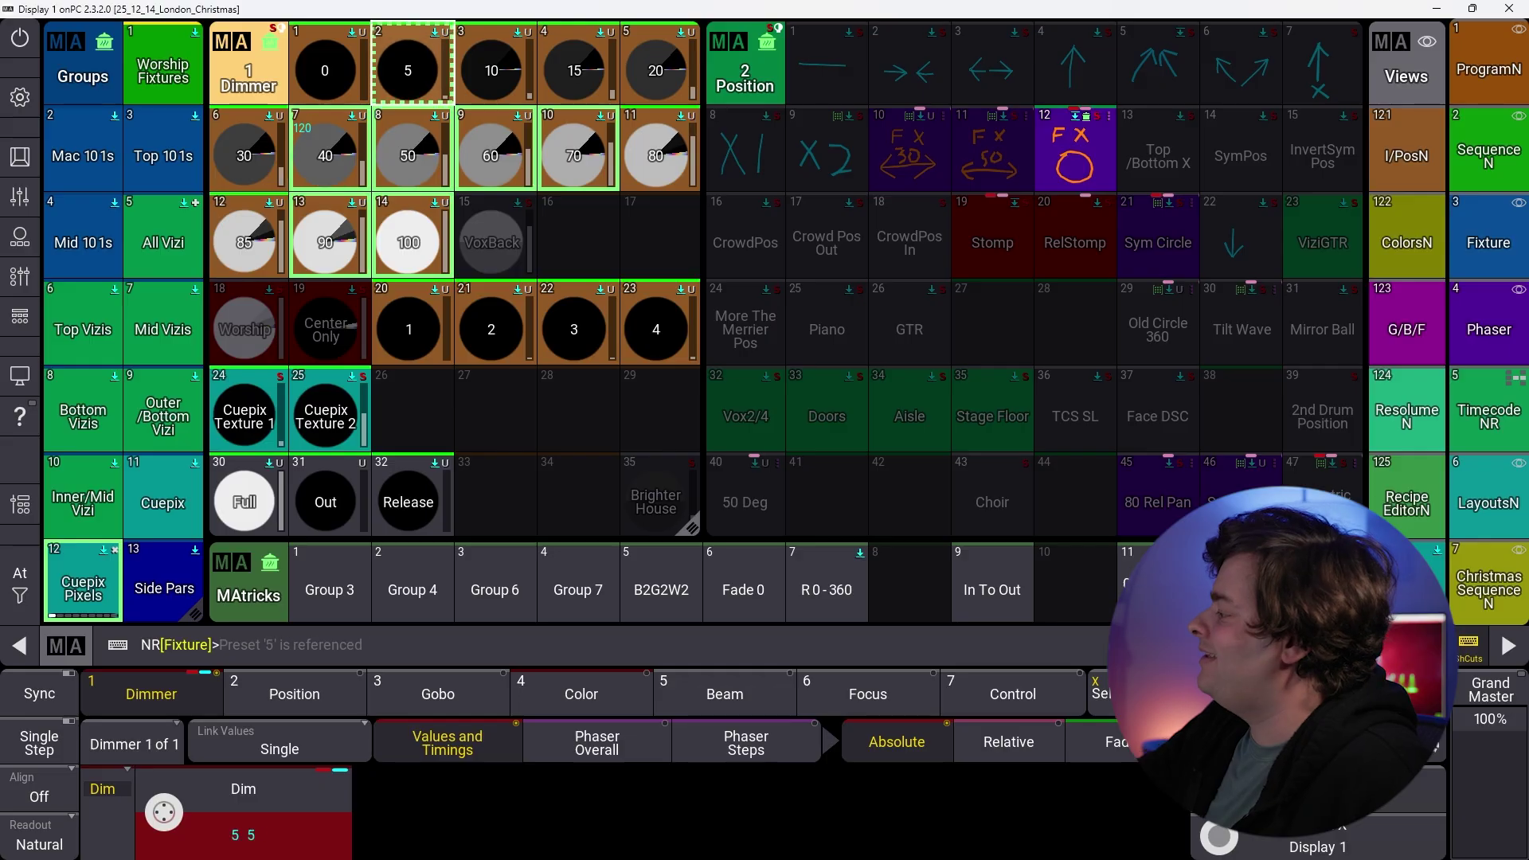
click(491, 70)
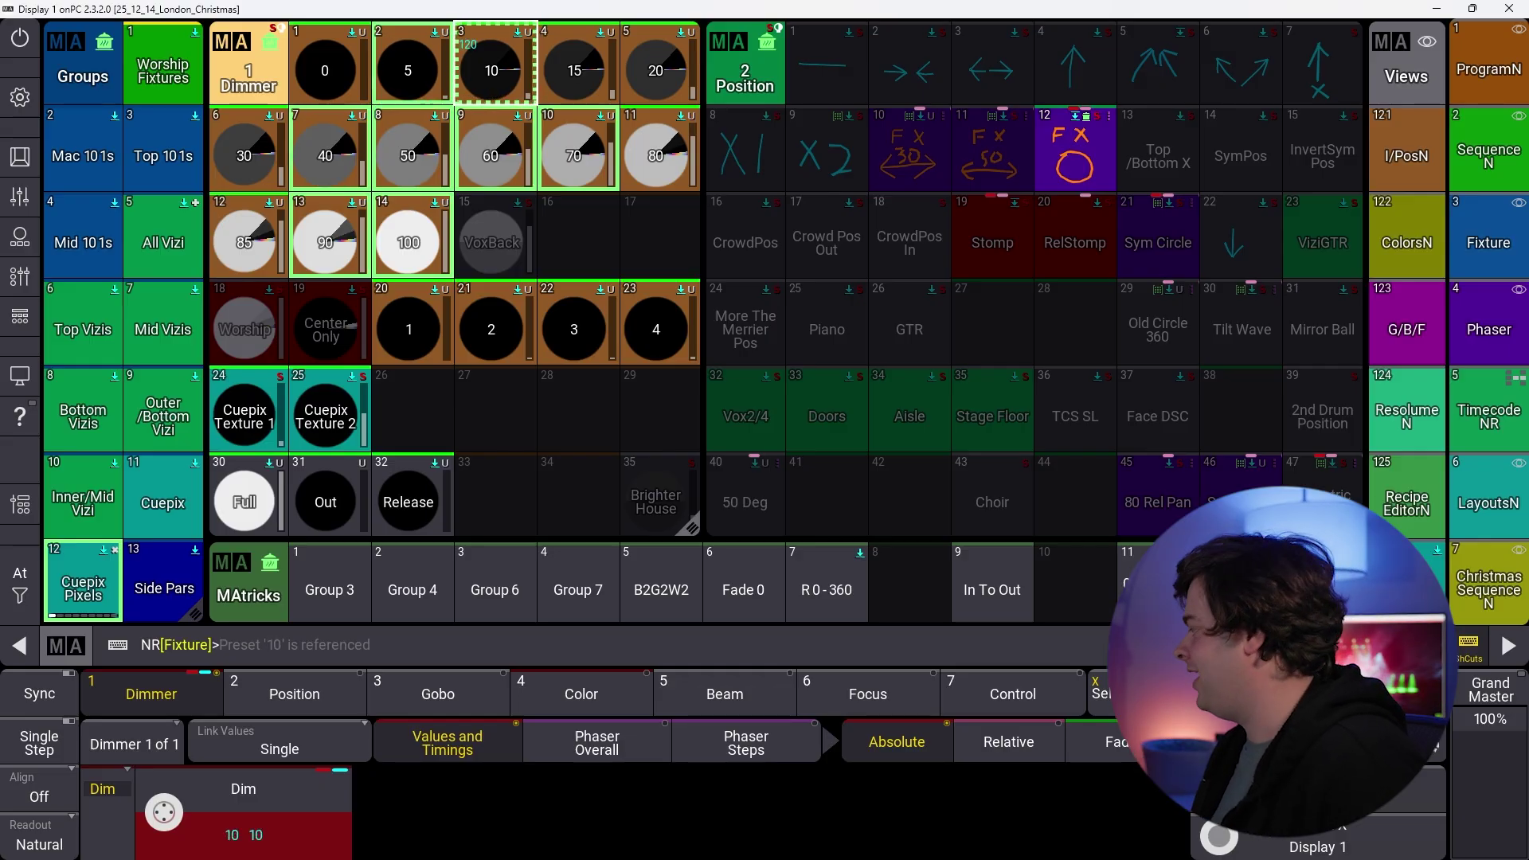
Step: Clean up the programmer recipes again in the Recipe Editor and bring up the color presets
click(1406, 504)
click(1246, 40)
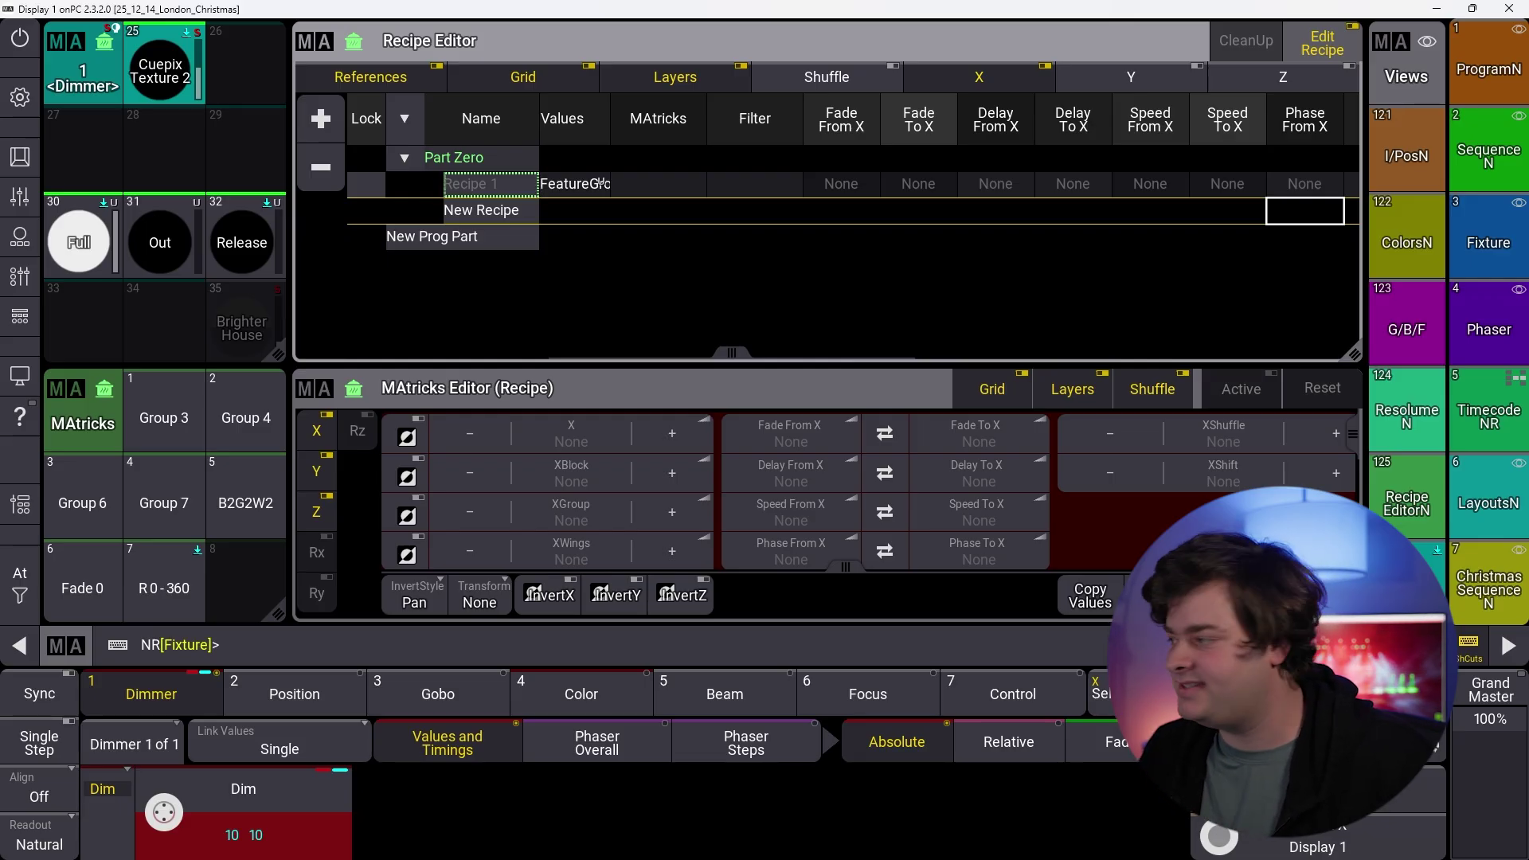
click(1406, 243)
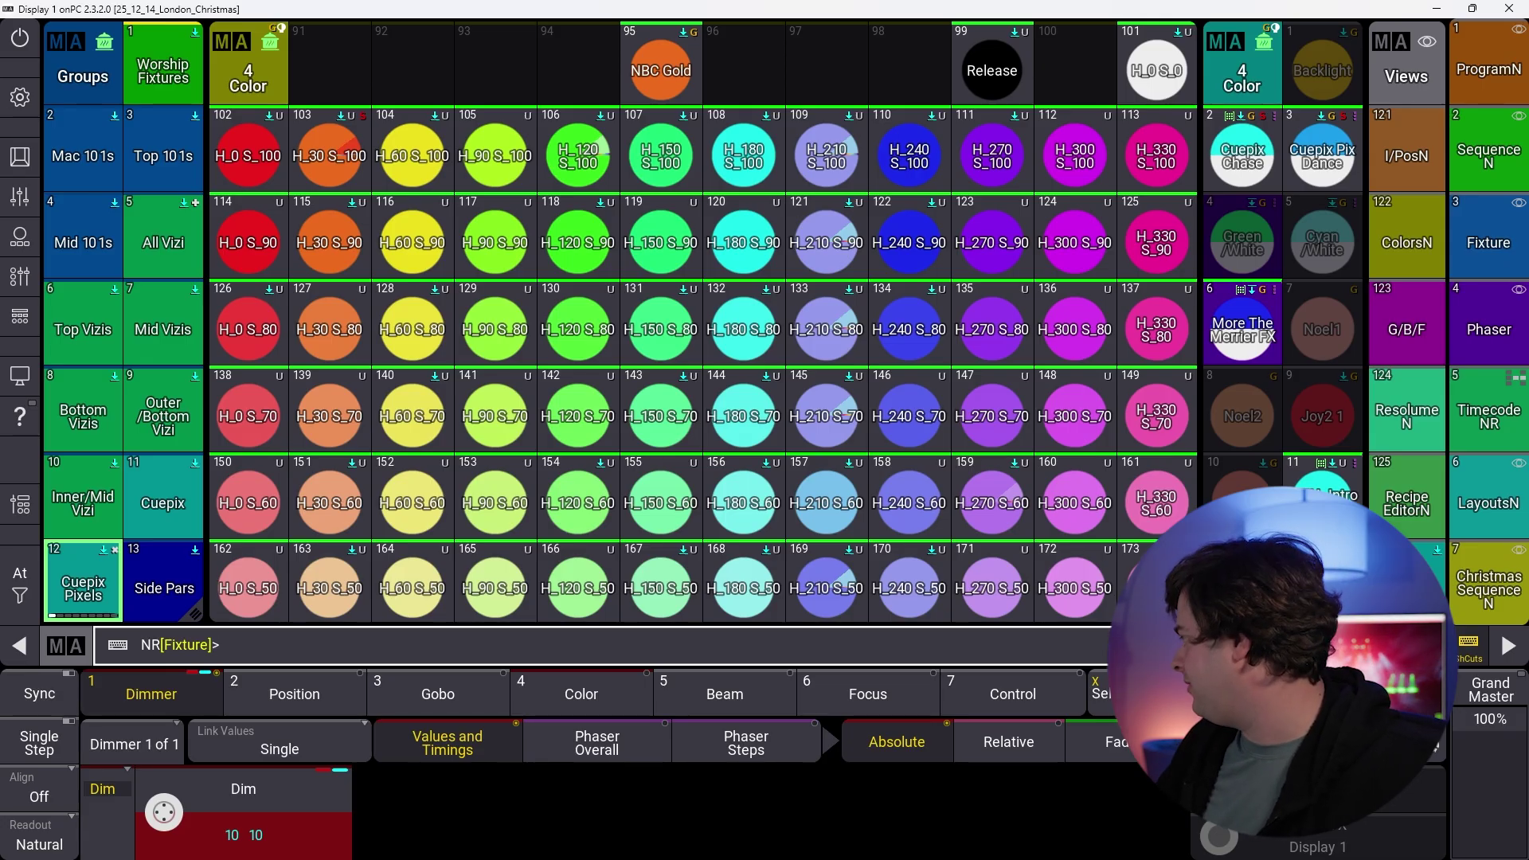
Step: Return to the cue list of sequence 851 and select the H_150 S_80 color value of Recipe 3
click(1407, 148)
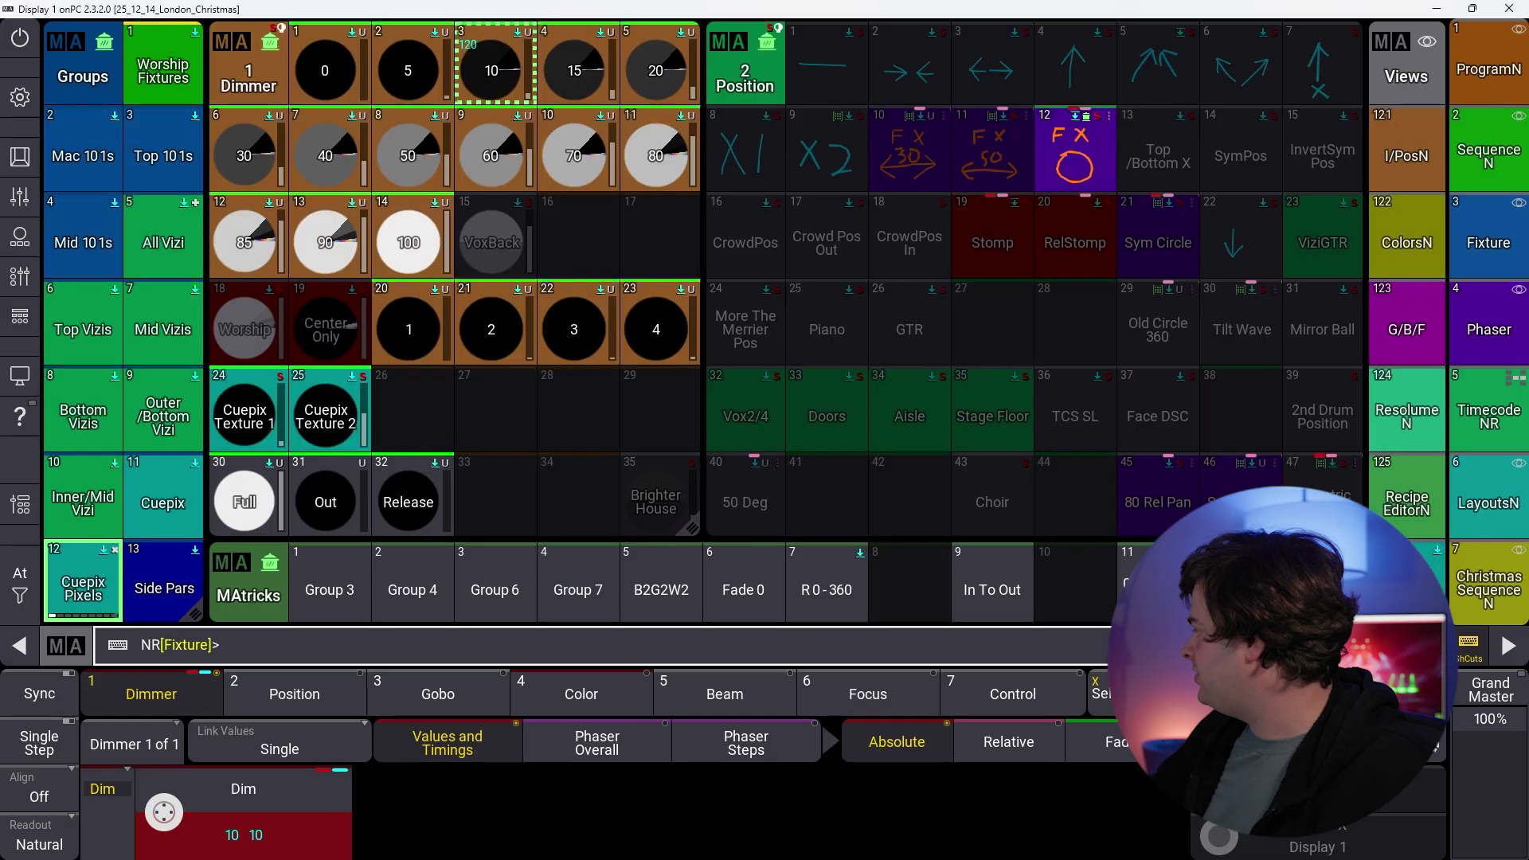
click(1488, 149)
click(1489, 63)
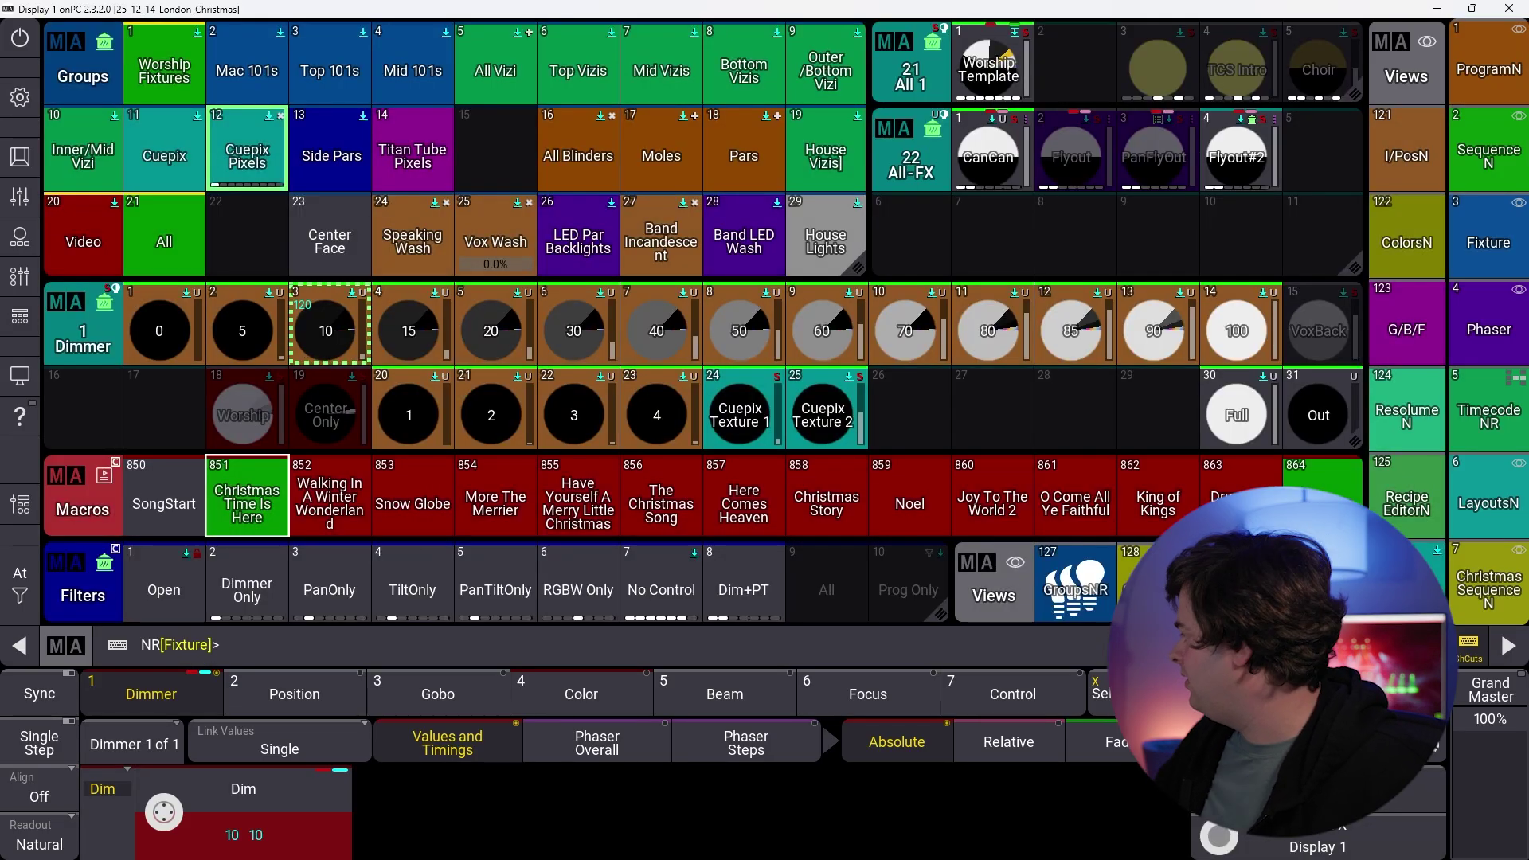
click(1488, 149)
scroll(776, 510, down, 1)
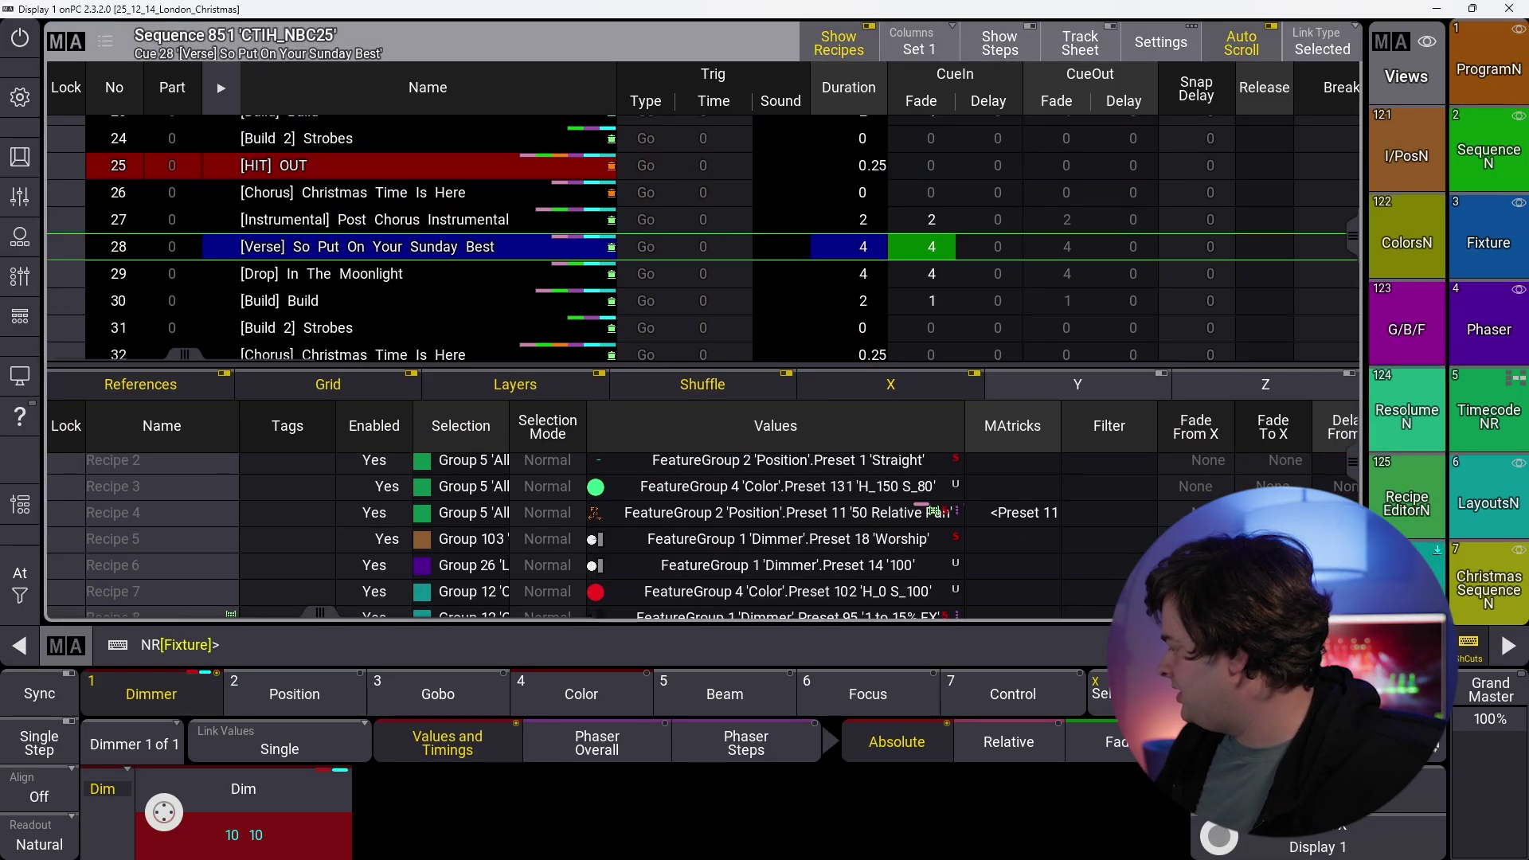
click(776, 486)
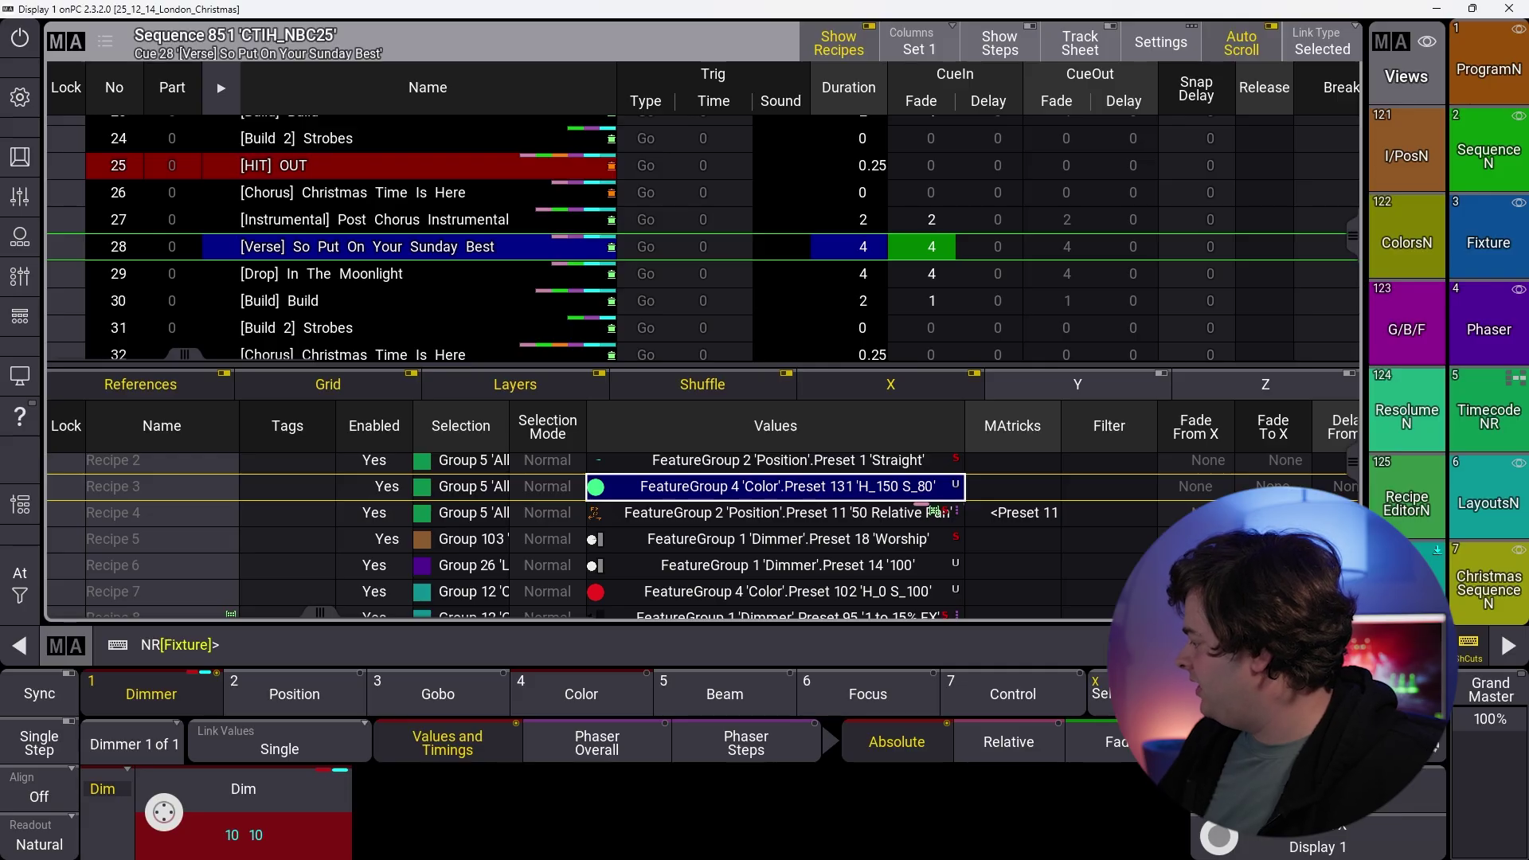
Step: Change the values of Recipe 3 in cue 28 to color preset 143 'H_150 S_70'
right_click(776, 486)
drag(1211, 626, 653, 627)
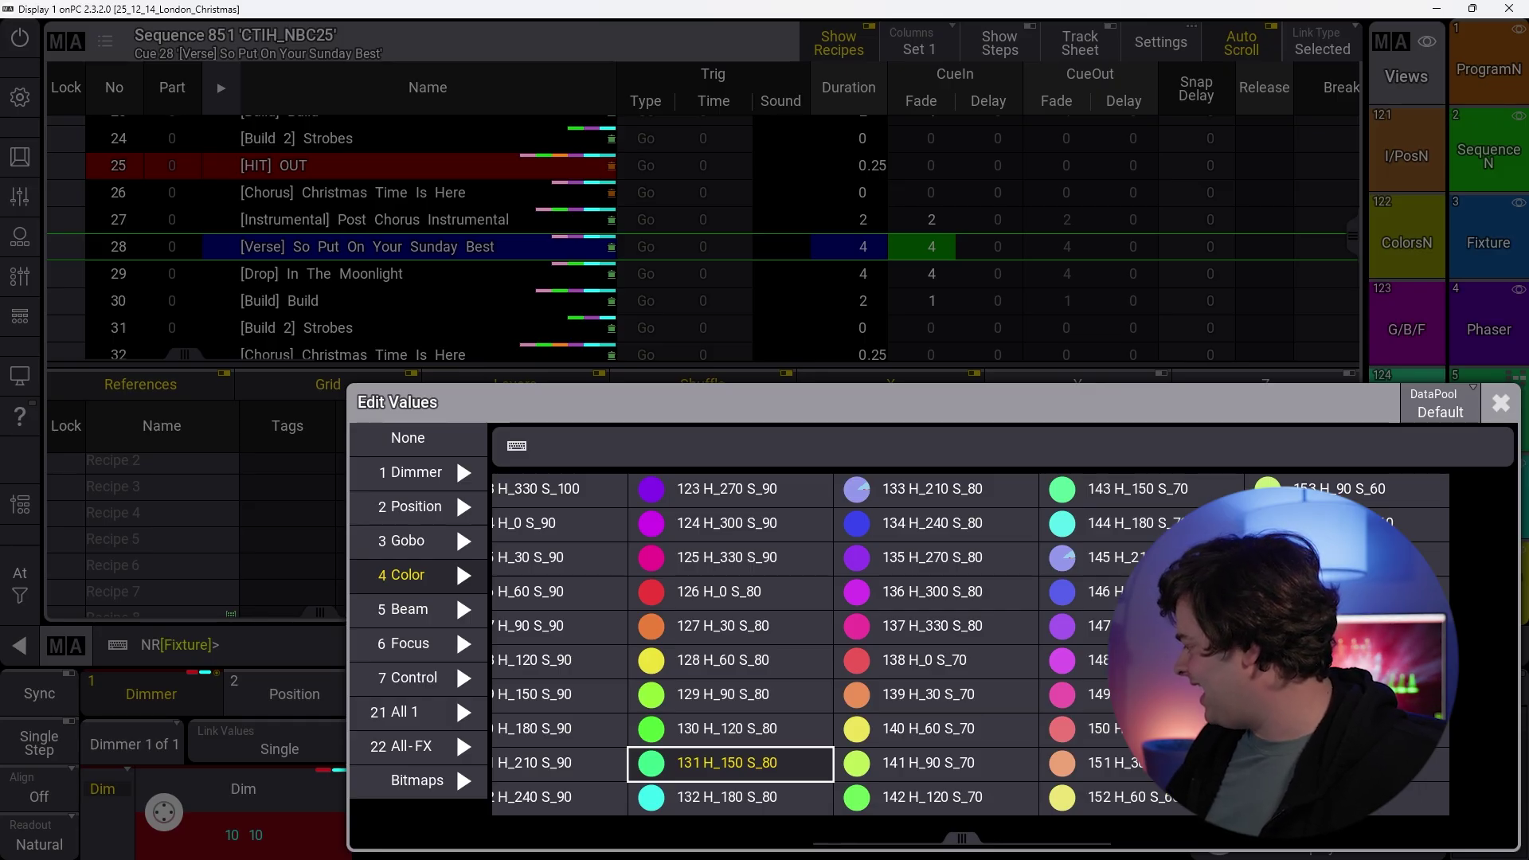
click(1137, 489)
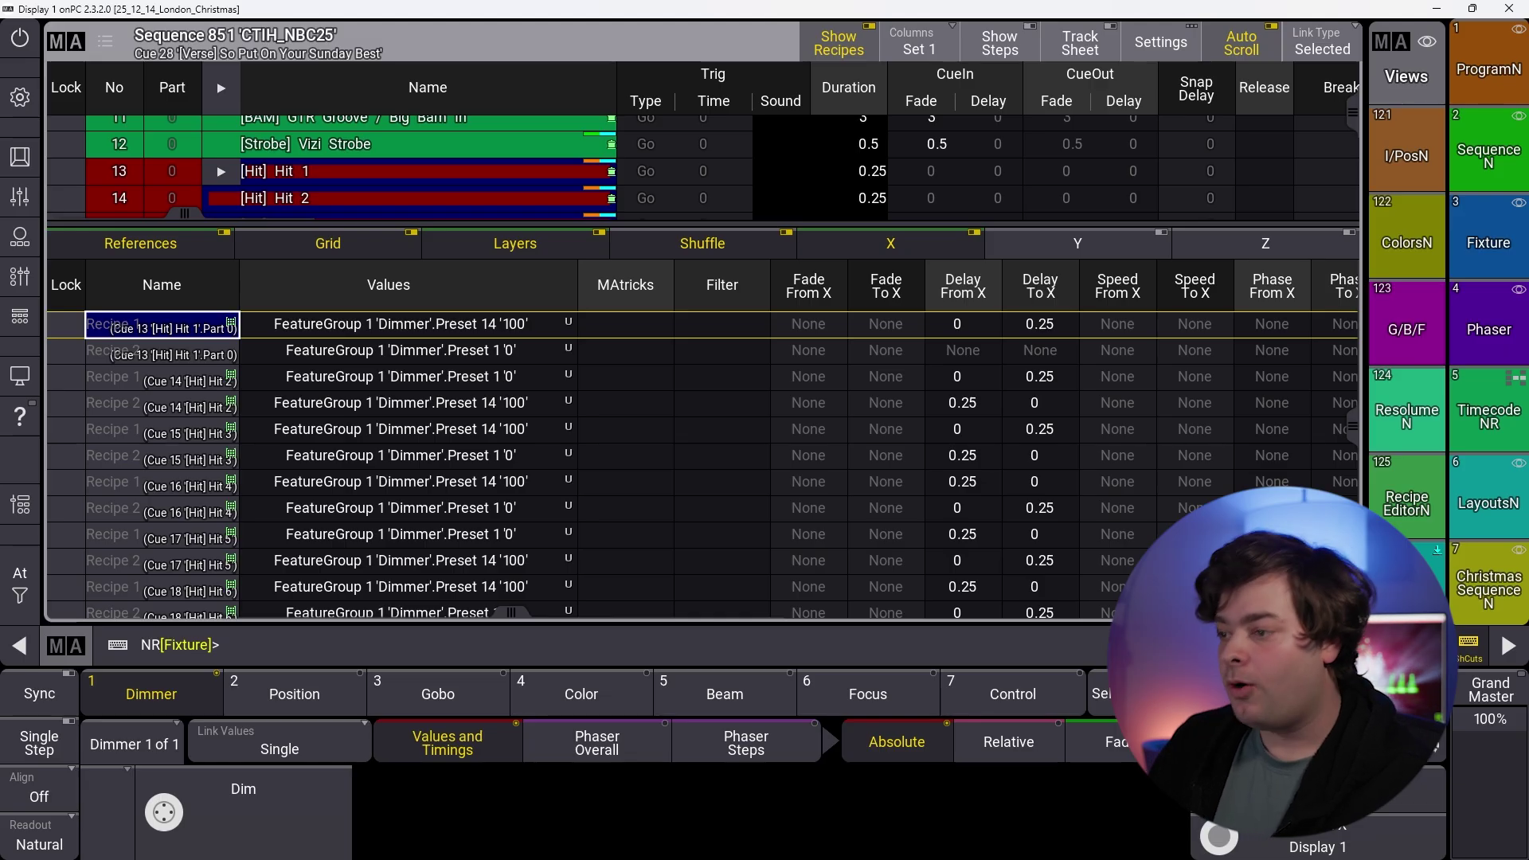
click(625, 403)
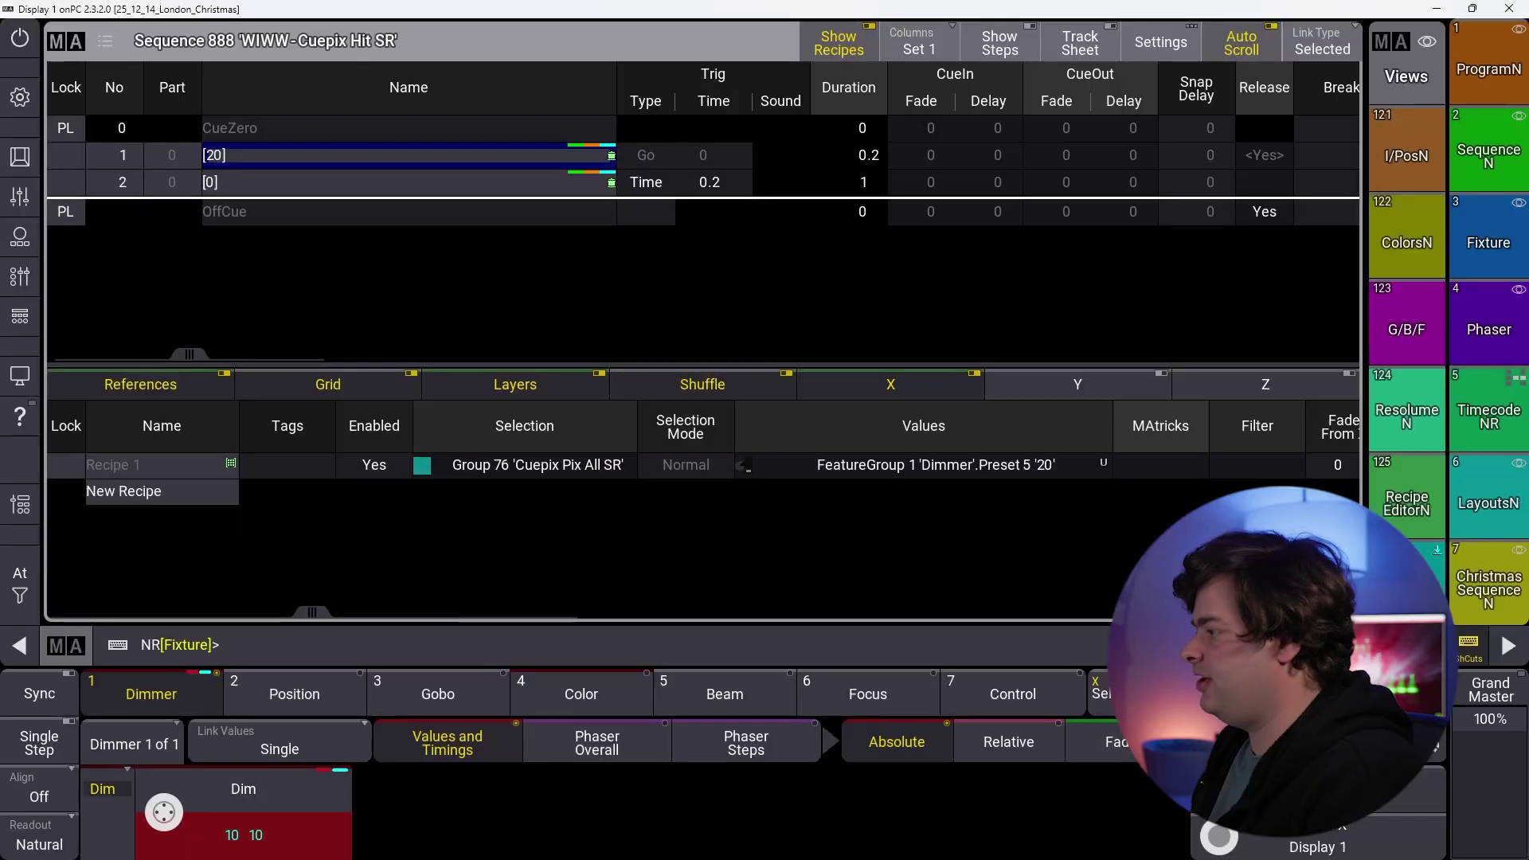
Step: Copy Recipe 1 of cue 1 '[20]' in sequence 888 into a new recipe and set its selection to Group 65 'Vizi Linear Minus Center Ground L'
click(409, 155)
key(c)
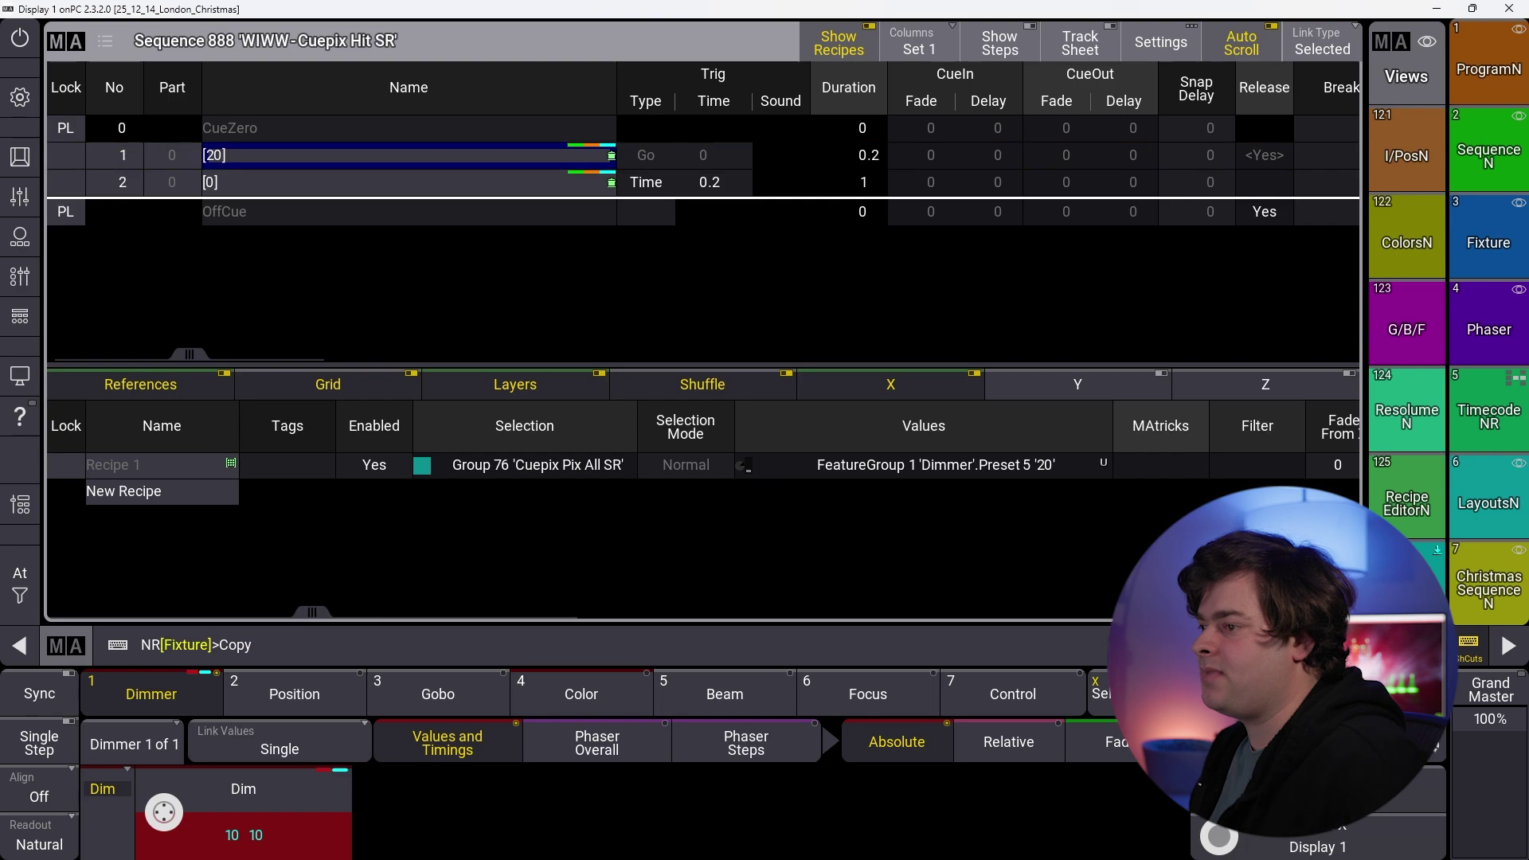
click(162, 465)
click(162, 492)
right_click(525, 491)
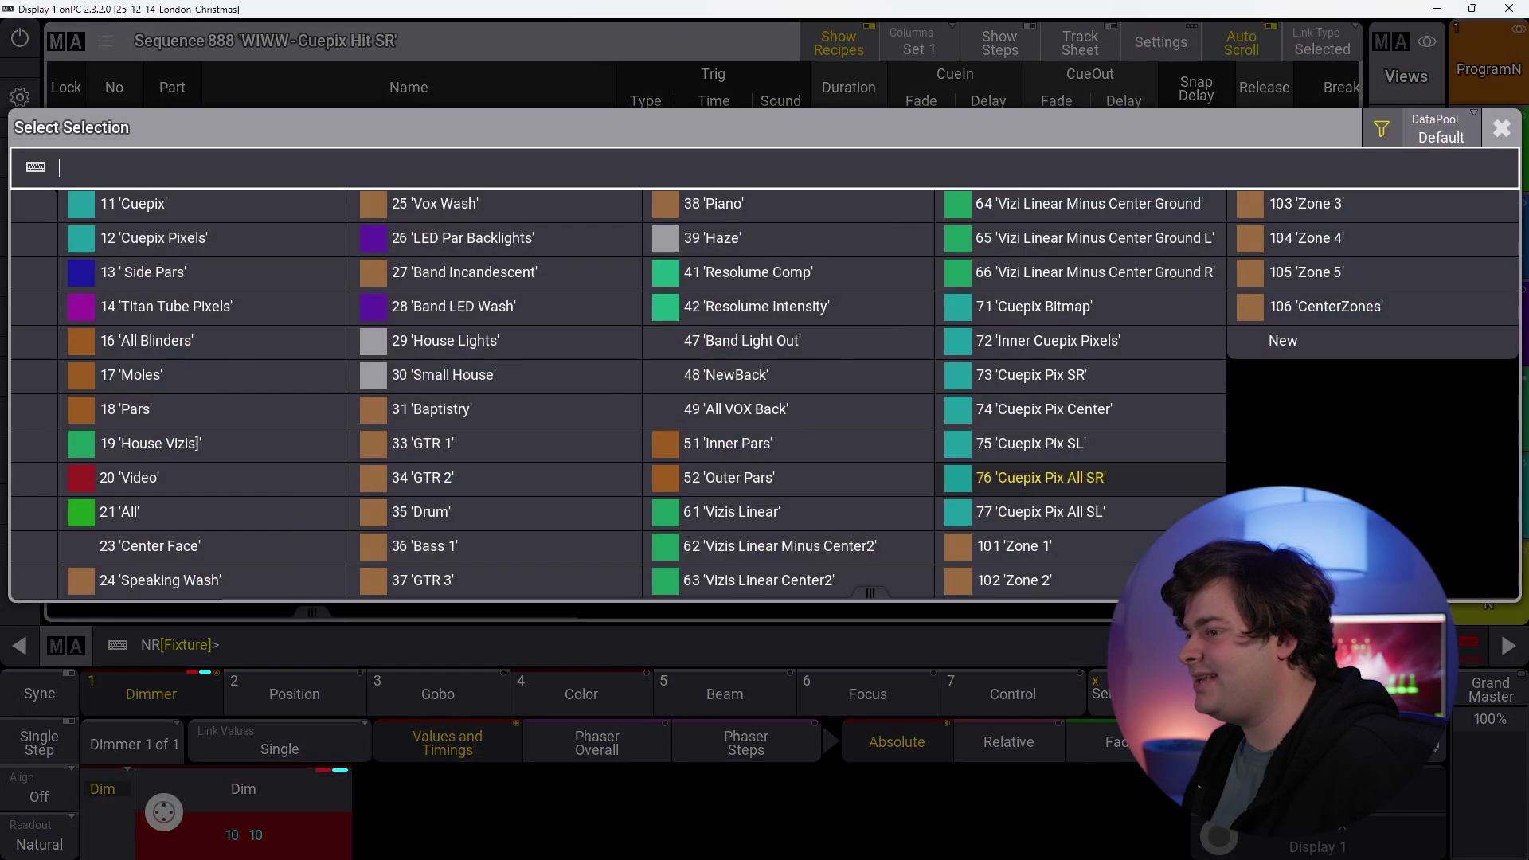
click(1095, 238)
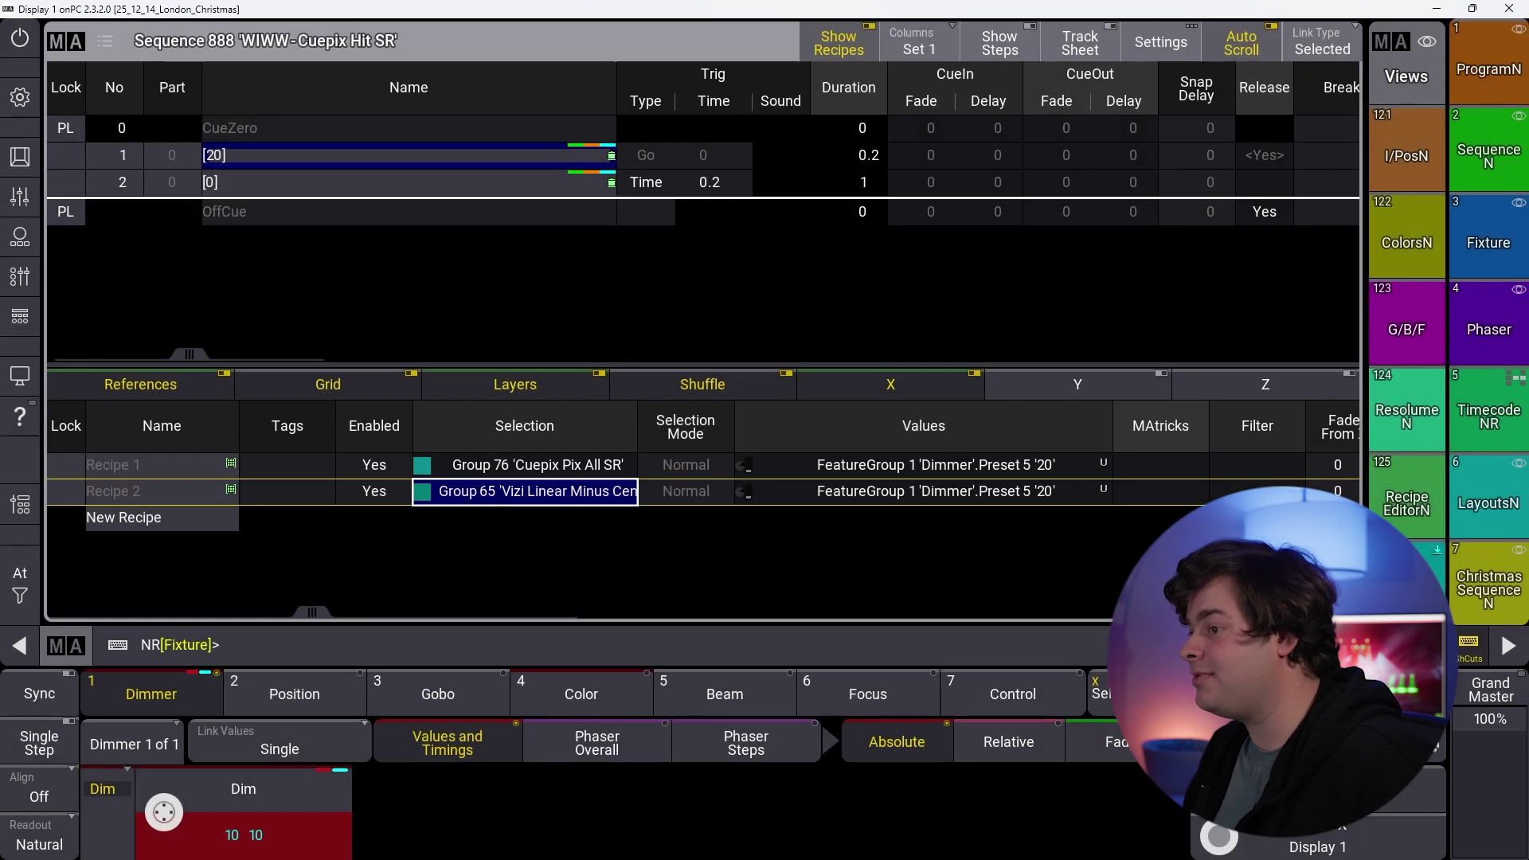